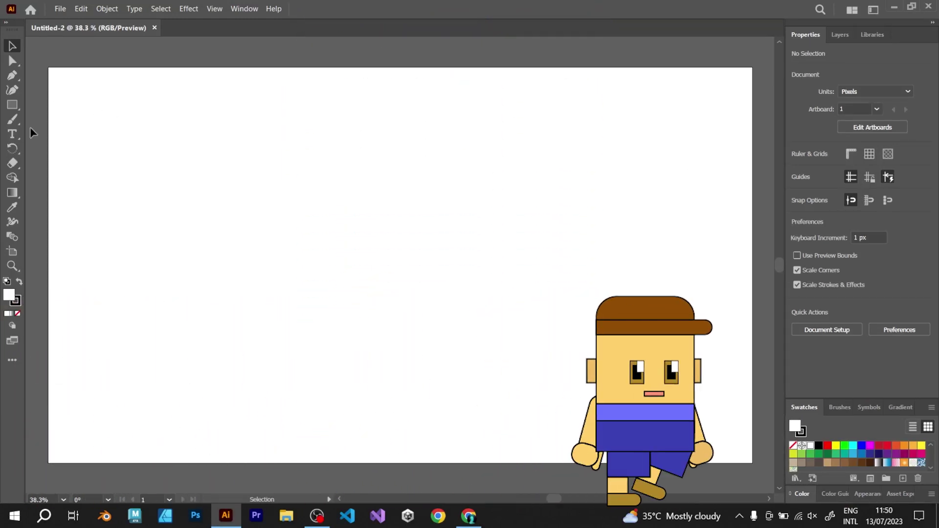
Draw a square about 301 px wide on the artboard as the character's head.
{"action": "left_click", "coordinate": [13, 104]}
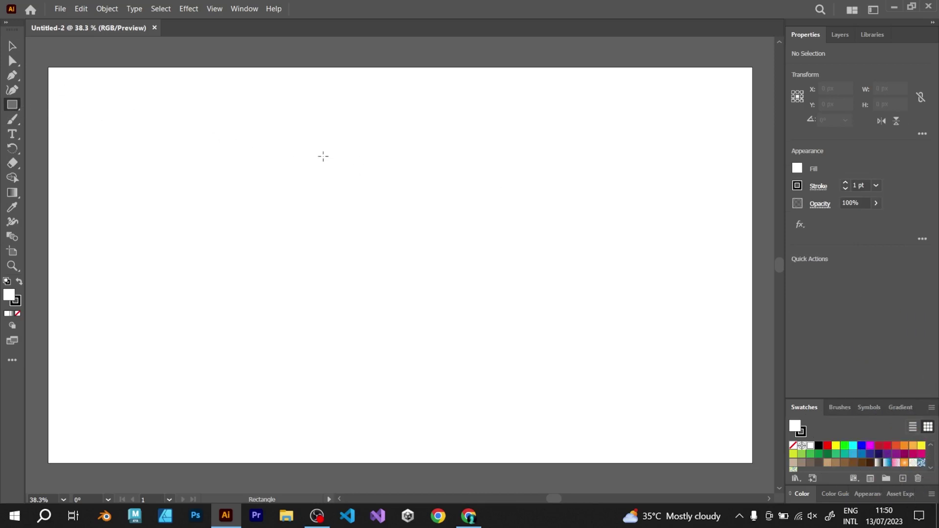
{"action": "left_click_drag", "start_coordinate": [304, 167], "coordinate": [414, 277]}
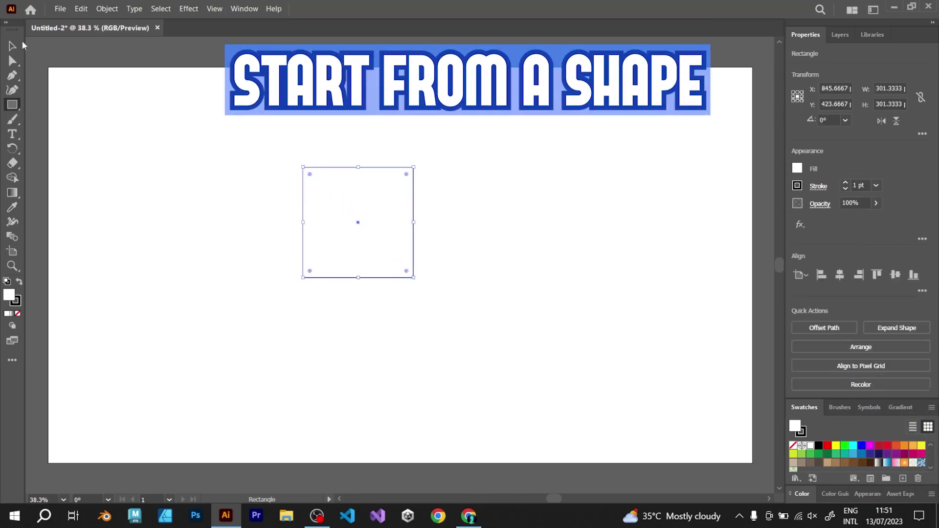
{"action": "left_click", "coordinate": [143, 108]}
{"action": "left_click", "coordinate": [350, 186]}
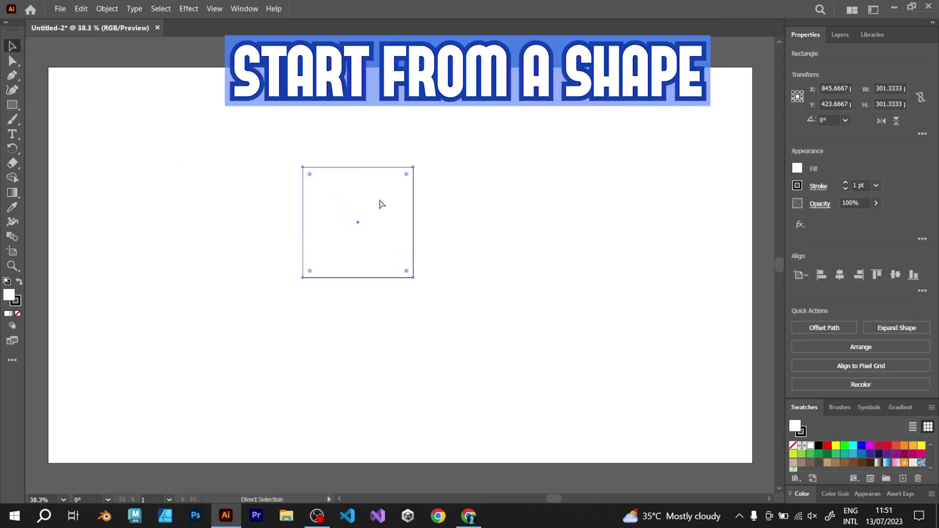
Place a rectangle about 117 px tall on top of the head square as the cap's crown.
{"action": "left_click_drag", "start_coordinate": [361, 279], "coordinate": [397, 126]}
{"action": "left_click", "coordinate": [476, 156]}
{"action": "left_click", "coordinate": [406, 161]}
{"action": "left_click", "coordinate": [406, 153]}
{"action": "key", "text": "ctrl+x"}
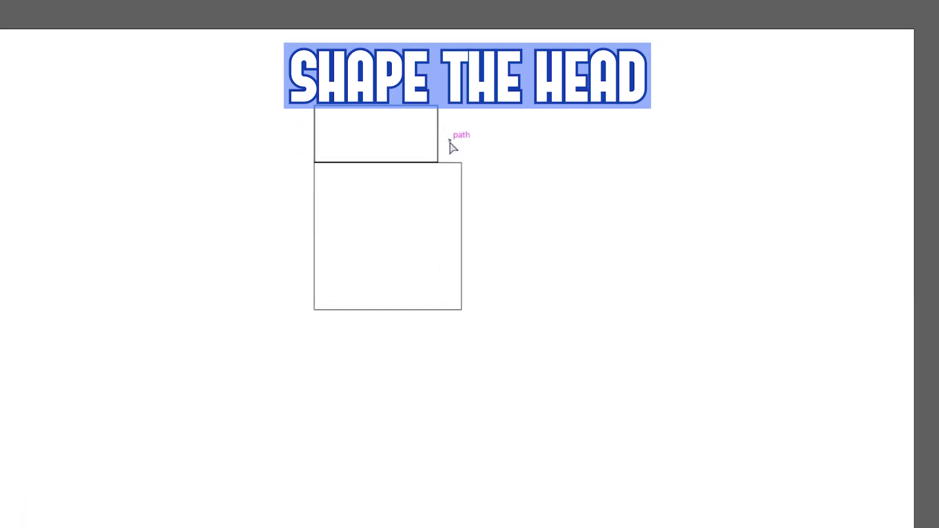
Add a thin brim rectangle projecting past the head's side at the crown's base, and widen the crown to the head's full width.
{"action": "key", "text": "ctrl+f"}
{"action": "left_click_drag", "start_coordinate": [415, 160], "coordinate": [435, 161]}
{"action": "left_click_drag", "start_coordinate": [531, 148], "coordinate": [529, 149]}
{"action": "left_click", "coordinate": [585, 166]}
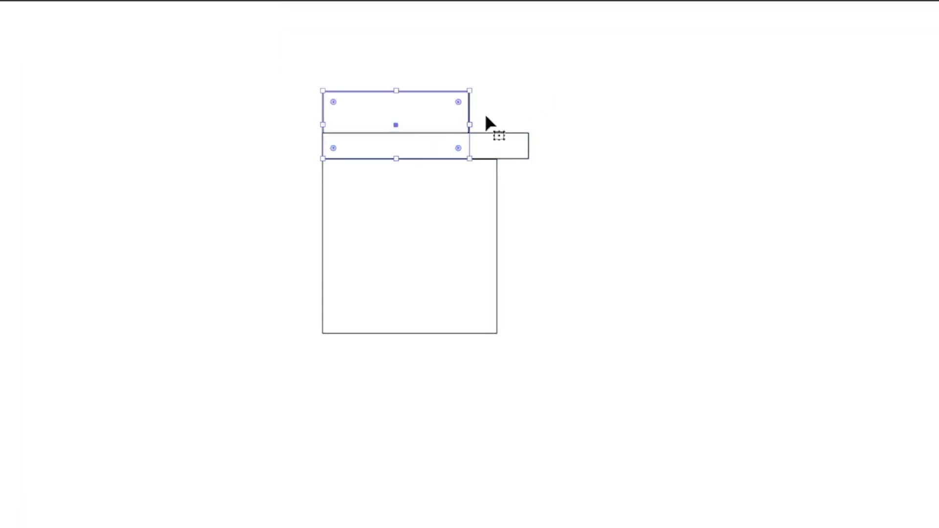
{"action": "left_click_drag", "start_coordinate": [469, 125], "coordinate": [497, 131]}
Duplicate the head square and reshape the copy into a shorter, full-width body rectangle at the head's lower edge.
{"action": "left_click", "coordinate": [485, 235]}
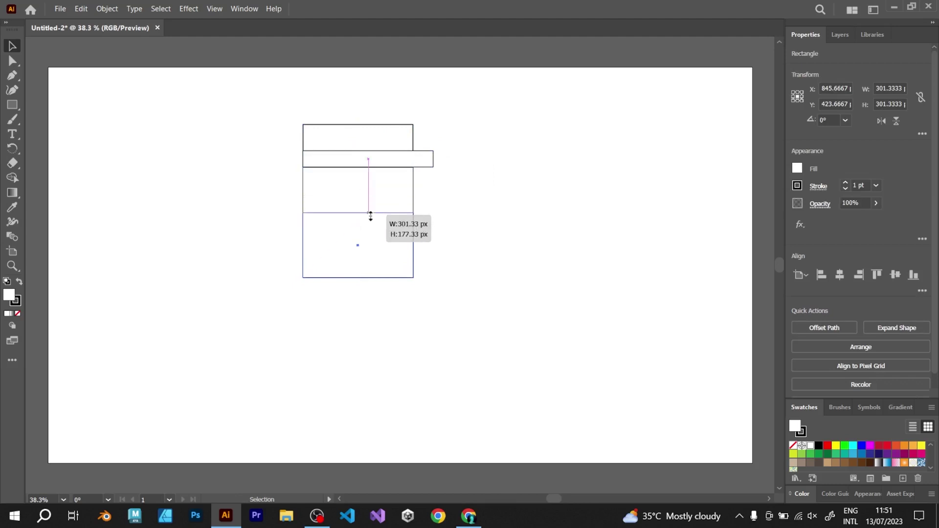
{"action": "mouse_move", "coordinate": [371, 215]}
{"action": "left_mouse_down"}
{"action": "mouse_move", "coordinate": [374, 246]}
{"action": "mouse_move", "coordinate": [359, 284]}
{"action": "left_mouse_up"}
{"action": "left_click", "coordinate": [614, 265]}
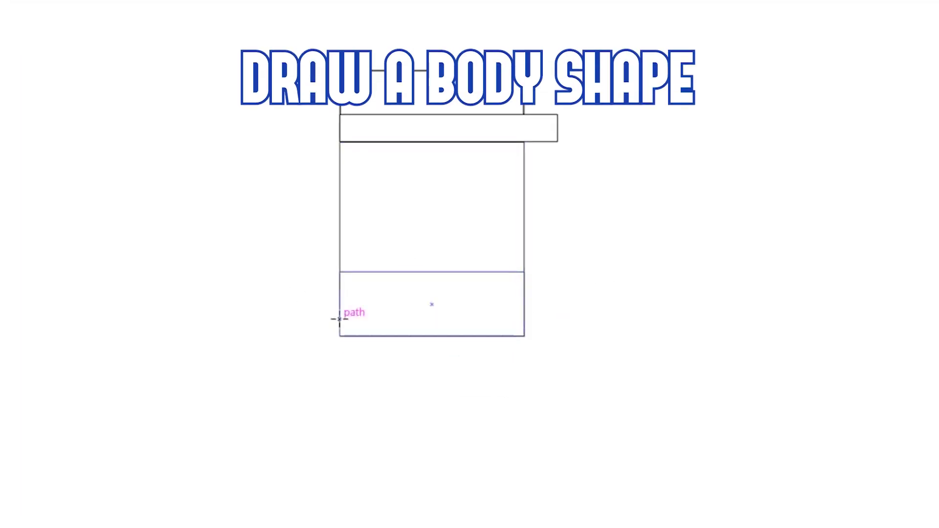
Build a leg from shin, thigh and shoe rectangles at the body's lower corner, and copy it to the opposite corner.
{"action": "left_click_drag", "start_coordinate": [340, 304], "coordinate": [378, 411]}
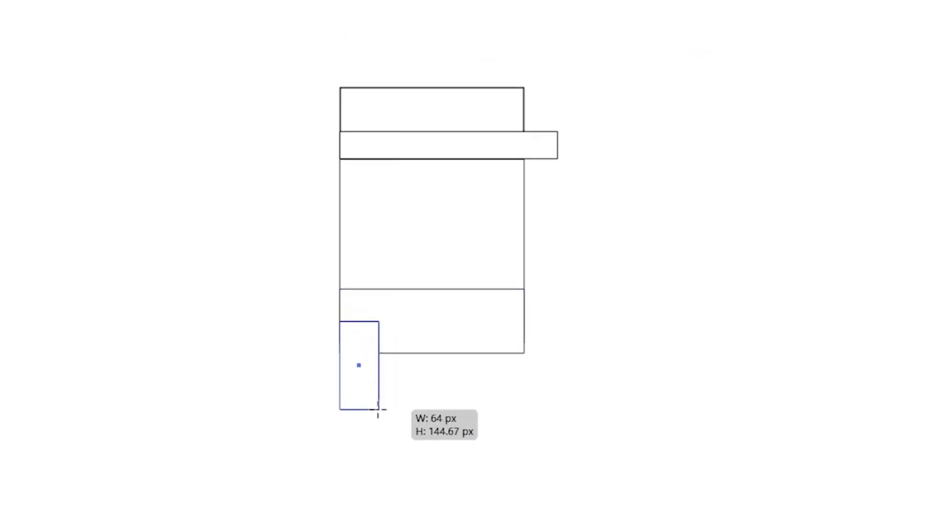
{"action": "left_click_drag", "start_coordinate": [341, 322], "coordinate": [421, 378]}
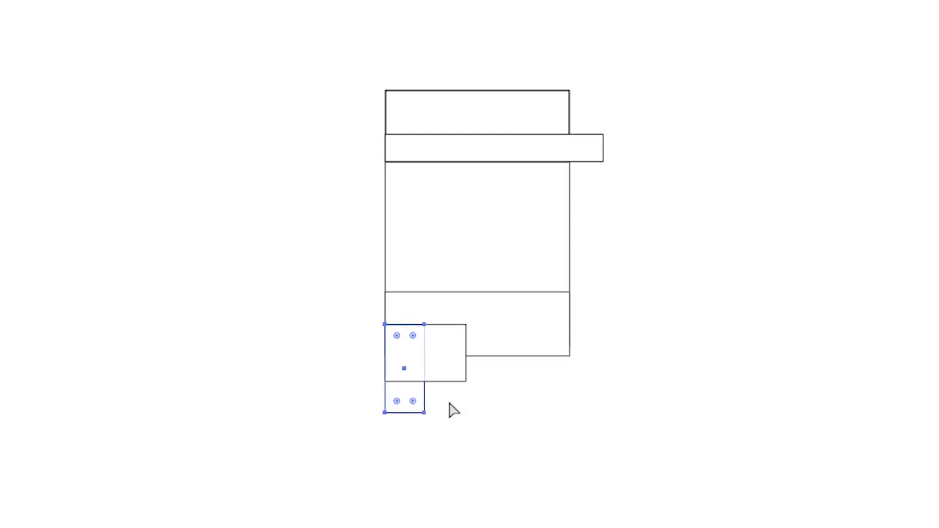
{"action": "left_click_drag", "start_coordinate": [385, 413], "coordinate": [449, 437]}
{"action": "left_click", "coordinate": [442, 345]}
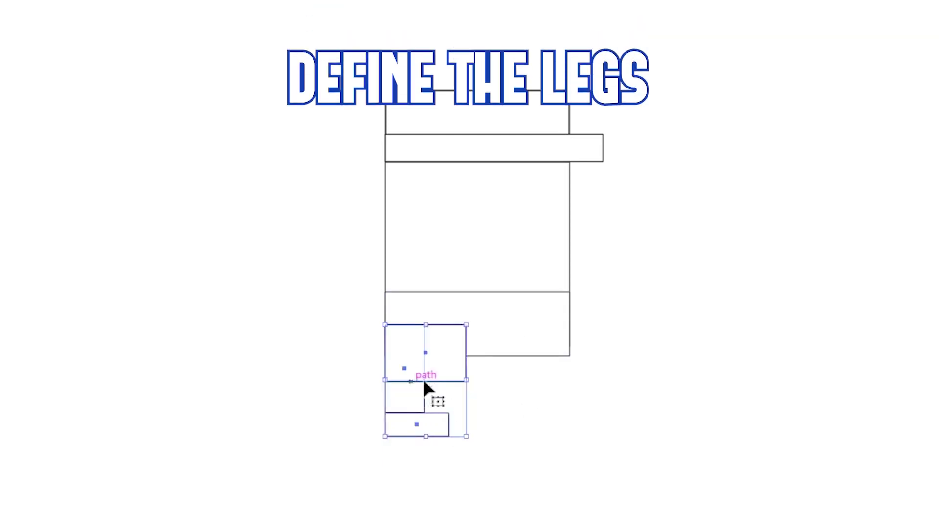
{"action": "left_click_drag", "start_coordinate": [425, 382], "coordinate": [538, 374]}
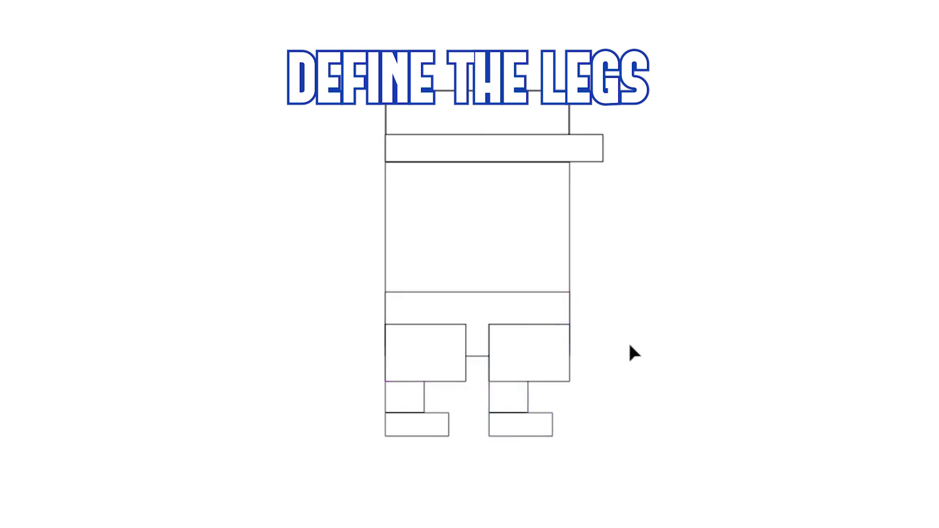
Make a full-width shorts rectangle from a thigh rectangle and move both legs down about 37 px beneath it.
{"action": "left_click", "coordinate": [427, 358]}
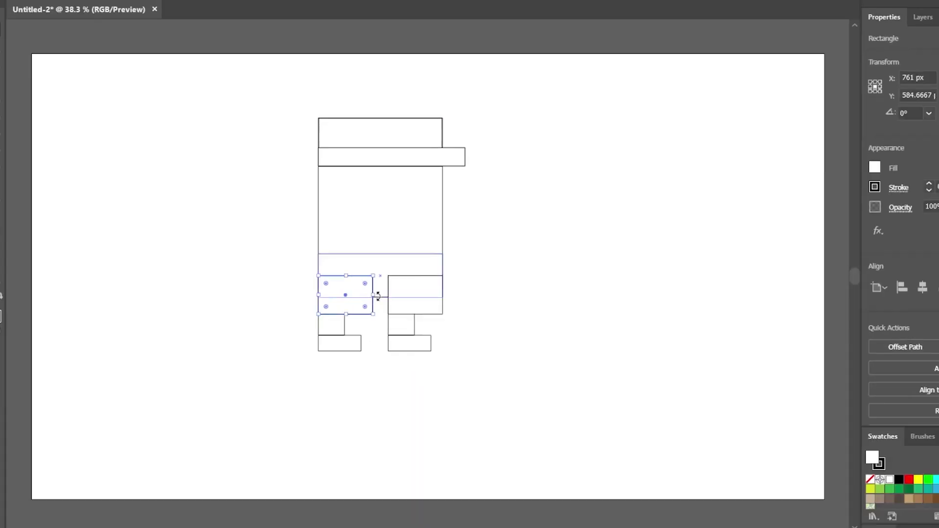
{"action": "left_click_drag", "start_coordinate": [464, 363], "coordinate": [543, 363]}
{"action": "left_click_drag", "start_coordinate": [383, 318], "coordinate": [384, 330]}
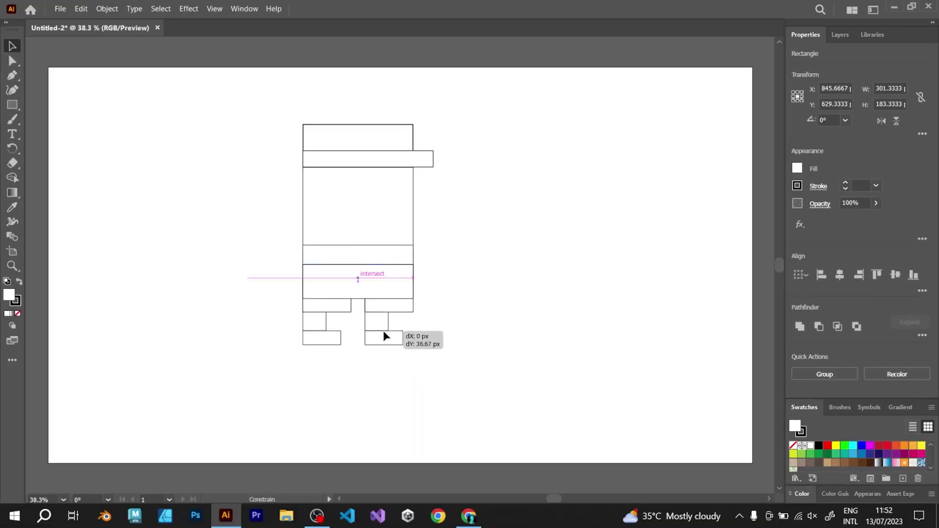
{"action": "left_click", "coordinate": [426, 327]}
{"action": "left_click_drag", "start_coordinate": [341, 363], "coordinate": [310, 306]}
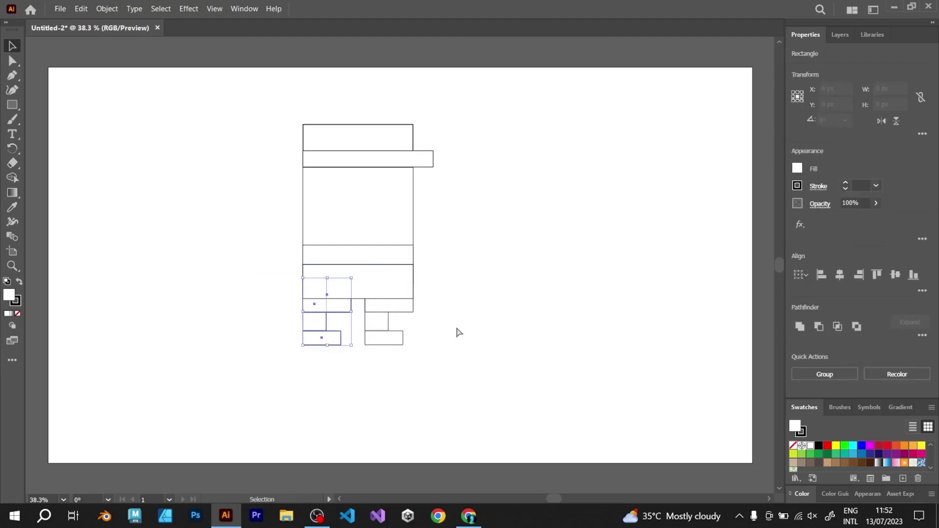
{"action": "left_click_drag", "start_coordinate": [432, 365], "coordinate": [377, 319]}
Draw an arm rectangle about 69 × 172 px against the body's side and arrange it behind the body.
{"action": "left_click_drag", "start_coordinate": [299, 314], "coordinate": [293, 280]}
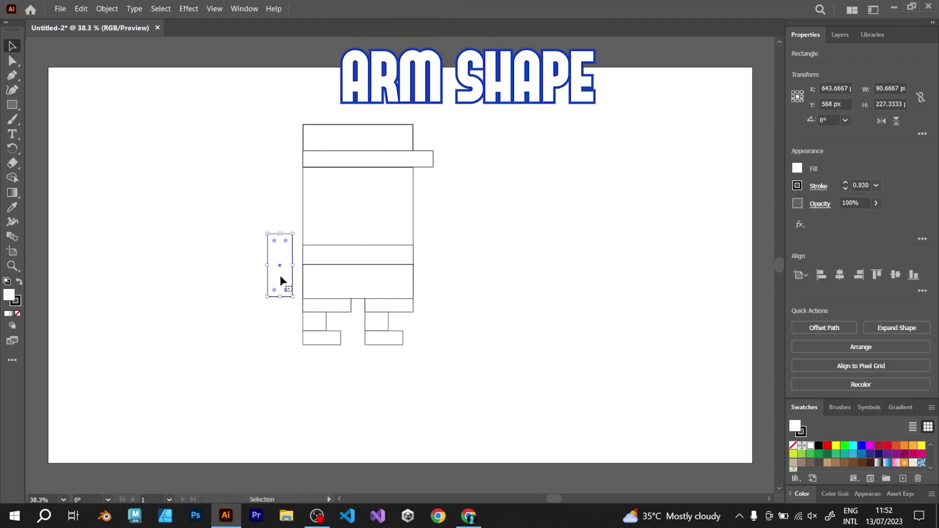
{"action": "right_click", "coordinate": [295, 281]}
{"action": "mouse_move", "coordinate": [325, 230]}
{"action": "left_click", "coordinate": [440, 262]}
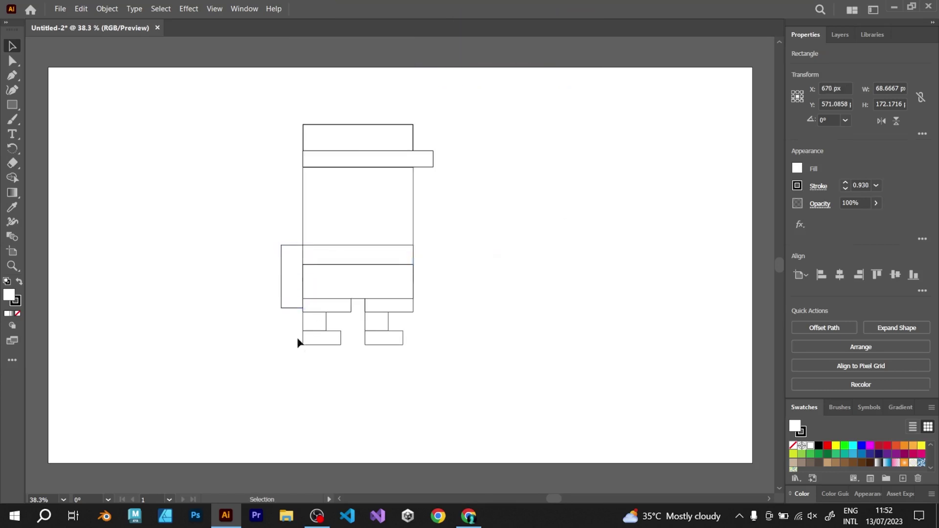
Add a hand rectangle about 95 × 66 px at the lower end of the arm.
{"action": "left_click_drag", "start_coordinate": [288, 261], "coordinate": [272, 331]}
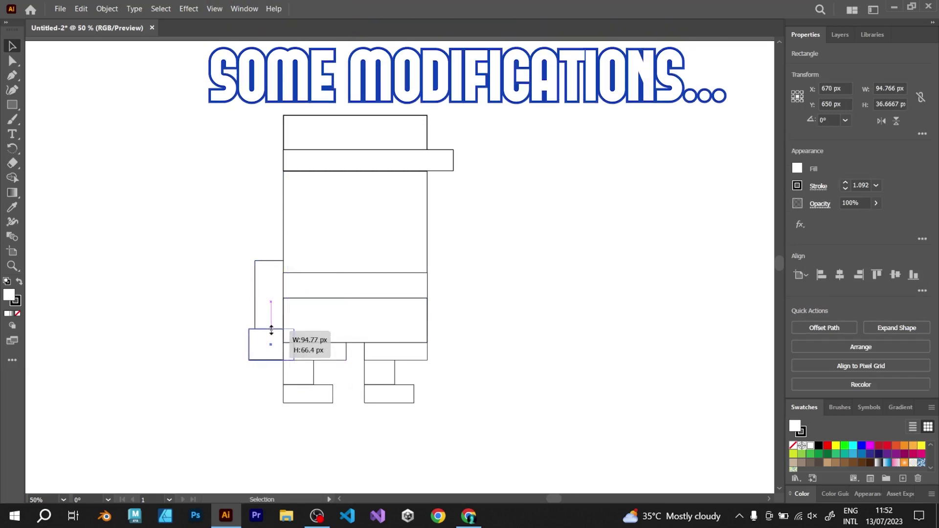
{"action": "left_click", "coordinate": [245, 314]}
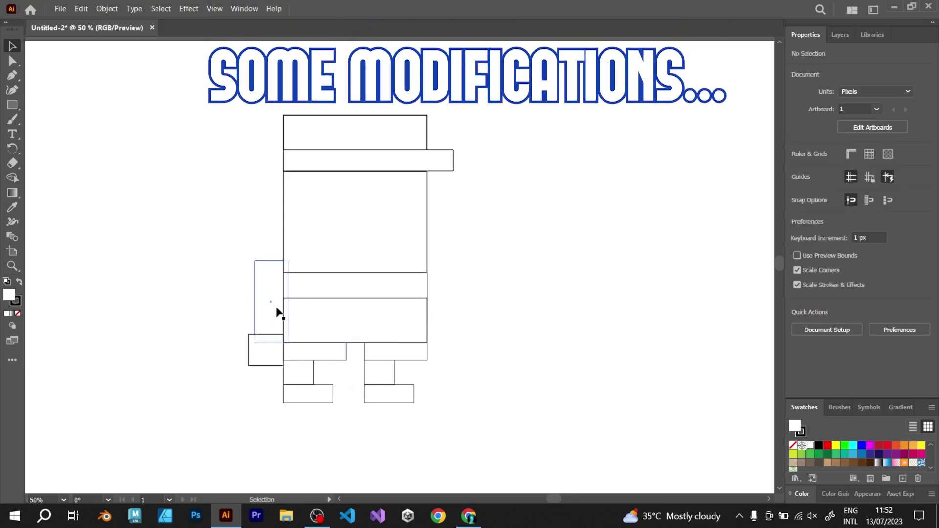
{"action": "left_click", "coordinate": [275, 310]}
{"action": "left_click", "coordinate": [192, 329]}
Copy the arm and hand to the opposite side of the body and place them behind it.
{"action": "left_click", "coordinate": [260, 359]}
{"action": "left_click", "coordinate": [267, 309], "text": "shift"}
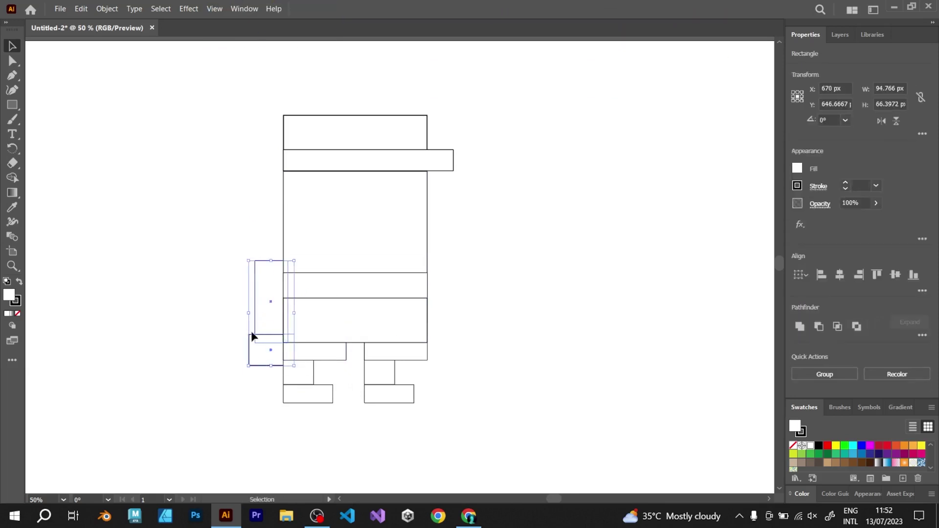
{"action": "left_click_drag", "start_coordinate": [252, 335], "coordinate": [450, 336]}
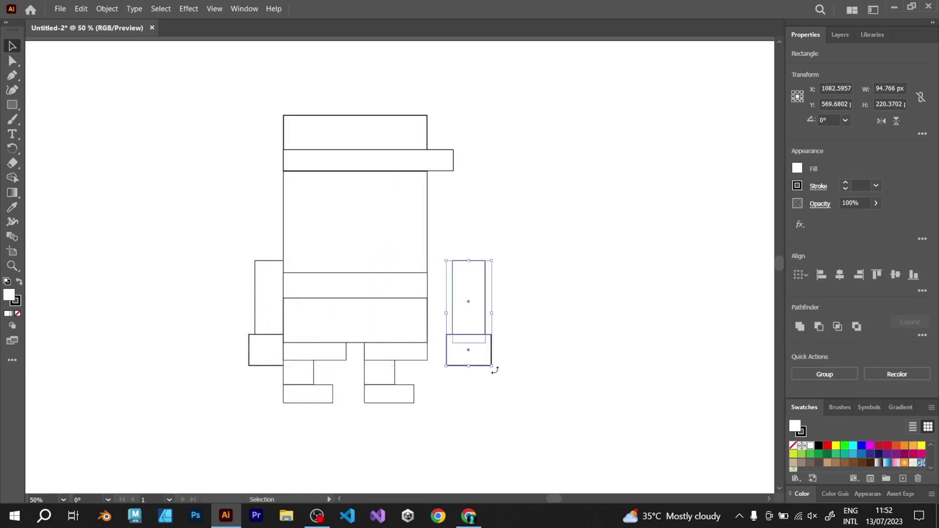
{"action": "left_click_drag", "start_coordinate": [495, 370], "coordinate": [442, 325]}
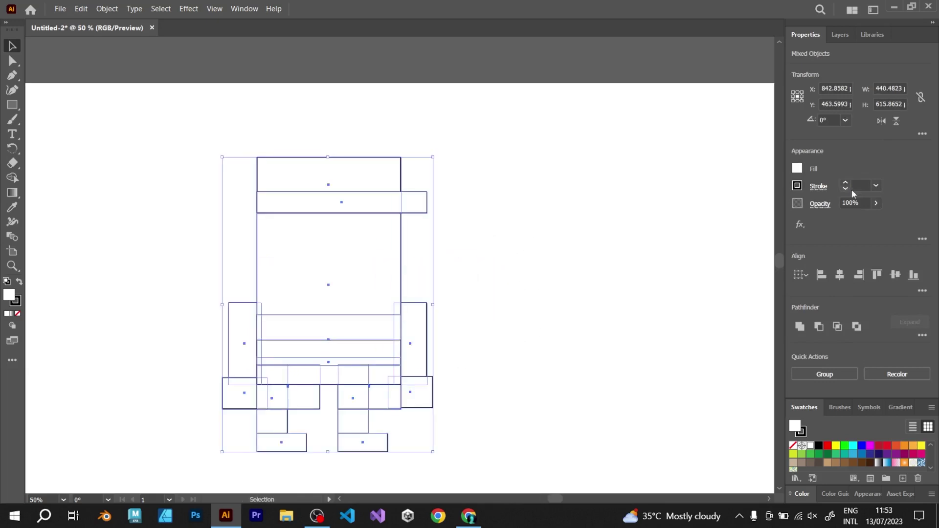
Set the stroke of all character shapes to 4 pt and align the stroke to center.
{"action": "scroll", "coordinate": [854, 185], "scroll_direction": "up", "scroll_amount": 5}
{"action": "scroll", "coordinate": [853, 186], "scroll_direction": "down", "scroll_amount": 1}
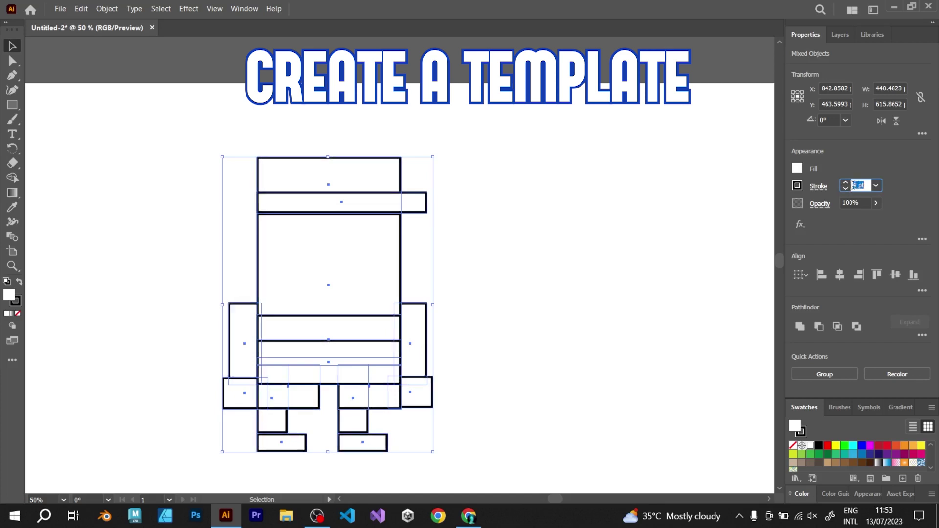
{"action": "left_click", "coordinate": [818, 189]}
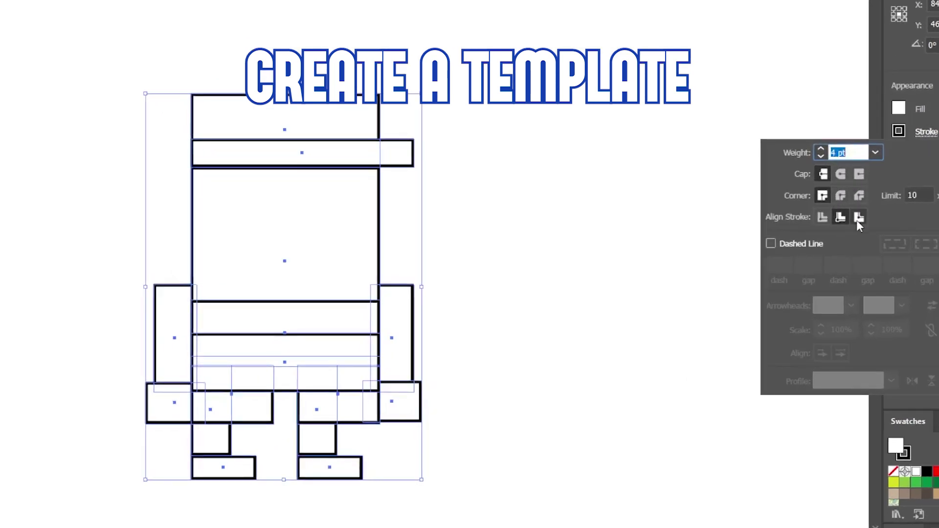
{"action": "left_click", "coordinate": [823, 217]}
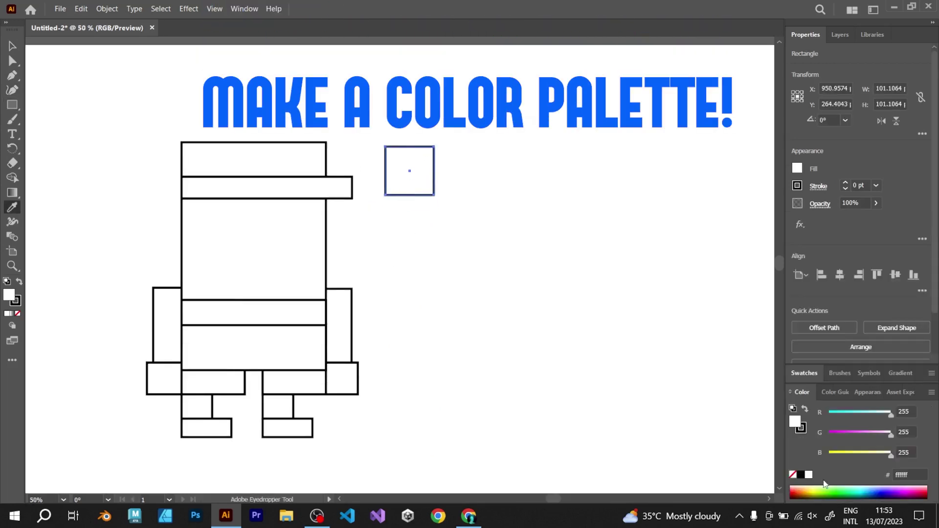
Turn the small square into a blue-violet swatch (about RGB 108, 116, 255), 243 px wide, and duplicate it below.
{"action": "left_click", "coordinate": [856, 414]}
{"action": "left_click", "coordinate": [857, 434]}
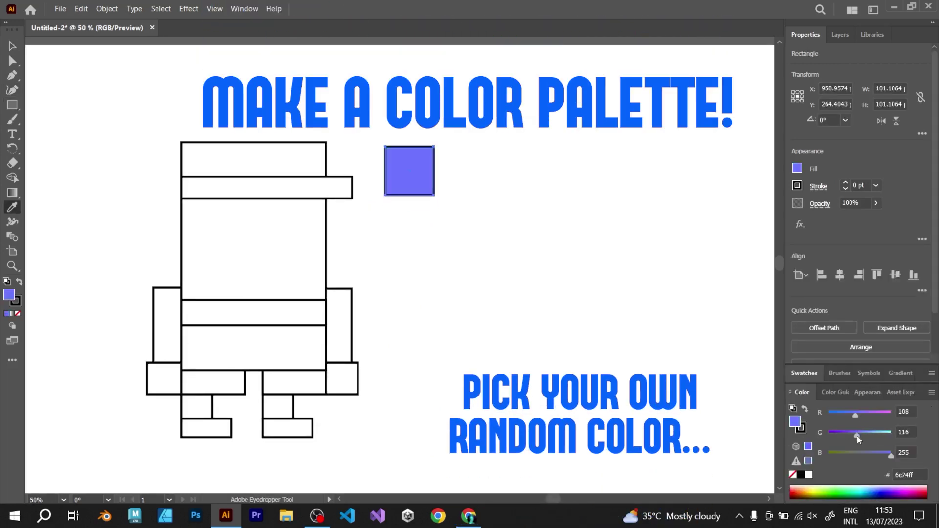
{"action": "key", "text": "v"}
{"action": "left_click_drag", "start_coordinate": [434, 170], "coordinate": [466, 226]}
{"action": "key", "text": "ctrl+shift+a"}
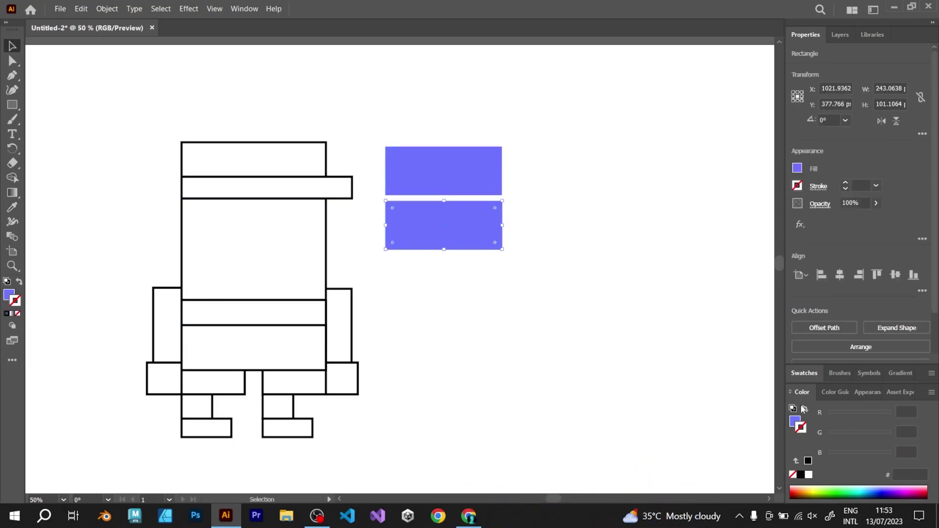
Recolor the copied swatch dark red from the Color Guide and add red and light grey swatches below it.
{"action": "left_click", "coordinate": [835, 391]}
{"action": "left_click", "coordinate": [862, 450]}
{"action": "left_click", "coordinate": [515, 292]}
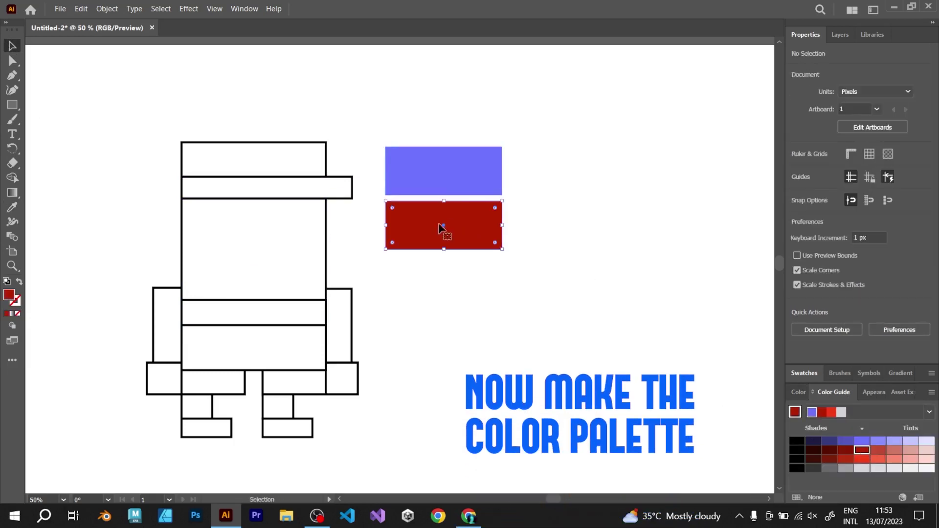
{"action": "left_click_drag", "start_coordinate": [441, 227], "coordinate": [464, 339]}
{"action": "left_click", "coordinate": [862, 459]}
{"action": "left_click", "coordinate": [531, 308]}
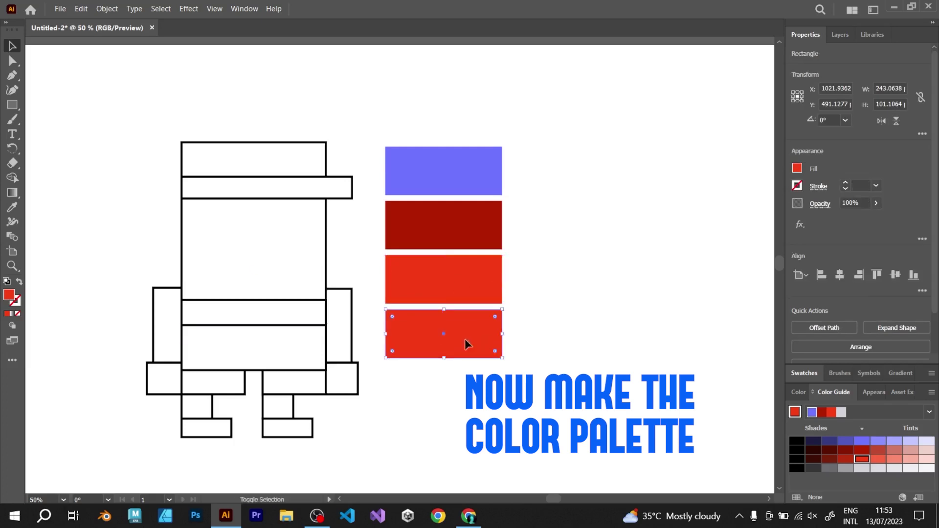
{"action": "left_click", "coordinate": [862, 468]}
Duplicate the column of four swatches beside the original to form a second palette column.
{"action": "left_click_drag", "start_coordinate": [534, 362], "coordinate": [430, 172]}
{"action": "left_click_drag", "start_coordinate": [431, 174], "coordinate": [557, 179]}
{"action": "left_click", "coordinate": [570, 171]}
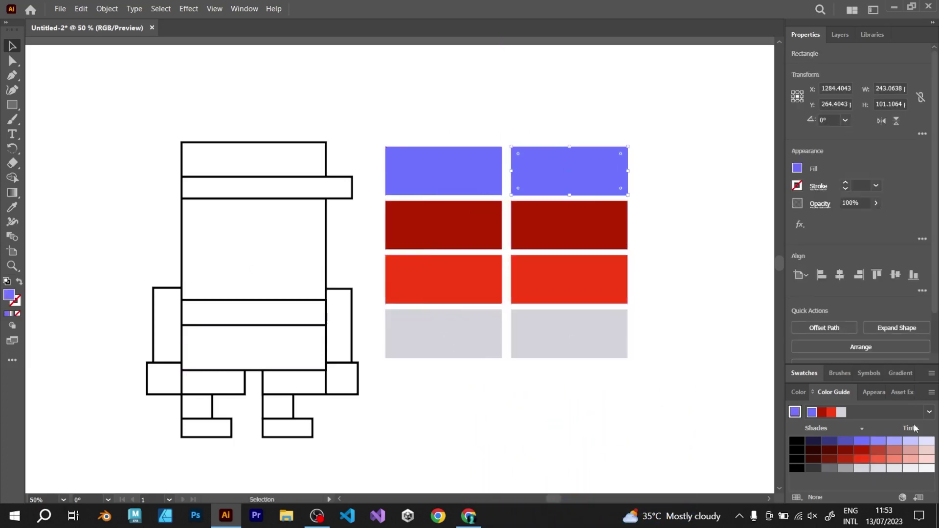
Choose another Color Guide harmony and recolor the second column's swatches dark blue, light violet, ochre and light yellow.
{"action": "left_click", "coordinate": [929, 413]}
{"action": "left_click", "coordinate": [857, 250]}
{"action": "left_click", "coordinate": [862, 450]}
{"action": "left_click", "coordinate": [568, 222]}
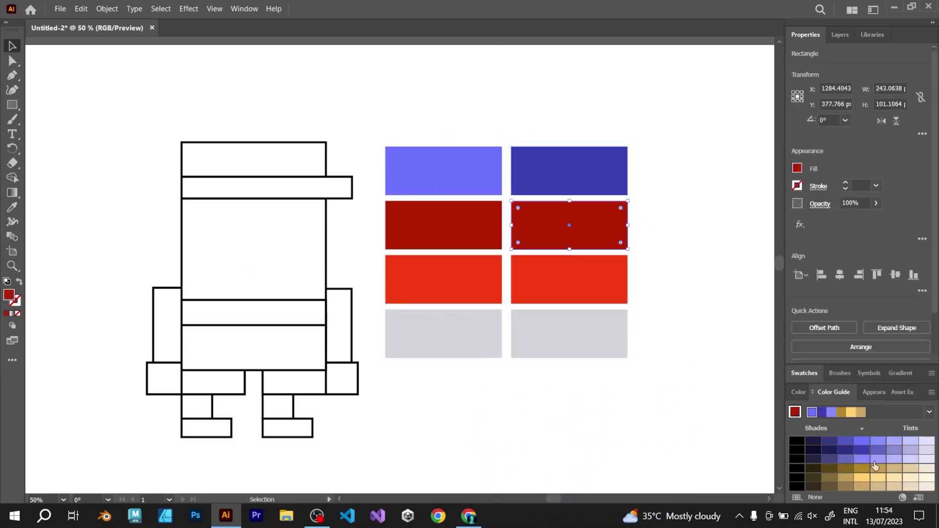
{"action": "left_click", "coordinate": [862, 459]}
{"action": "left_click", "coordinate": [550, 274]}
{"action": "left_click", "coordinate": [862, 468]}
{"action": "left_click", "coordinate": [861, 479]}
Copy the second swatch column to the side to form a third palette column.
{"action": "left_click_drag", "start_coordinate": [658, 365], "coordinate": [559, 172]}
{"action": "left_click_drag", "start_coordinate": [558, 171], "coordinate": [455, 268]}
{"action": "left_click", "coordinate": [685, 168]}
Using another Color Guide harmony, recolor the third column olive, lime, mint and teal, and the second column's second swatch bright green.
{"action": "left_click", "coordinate": [929, 412]}
{"action": "scroll", "coordinate": [895, 385], "scroll_direction": "down", "scroll_amount": 4}
{"action": "left_click", "coordinate": [860, 356]}
{"action": "left_click", "coordinate": [863, 460]}
{"action": "key", "text": "ctrl+z"}
{"action": "left_click", "coordinate": [862, 479]}
{"action": "left_click", "coordinate": [862, 487]}
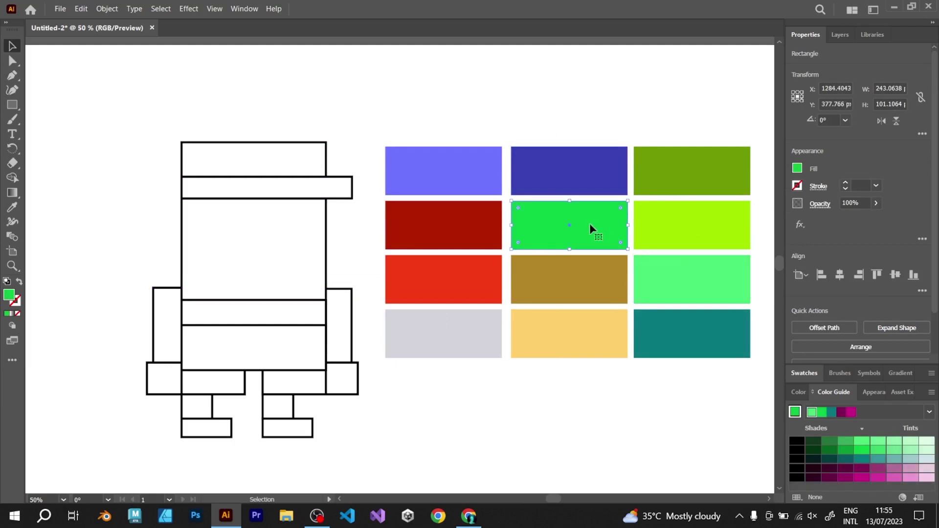
Scale down the twelve-swatch palette and move it to the artboard's upper right corner.
{"action": "left_click_drag", "start_coordinate": [592, 223], "coordinate": [689, 232]}
{"action": "key", "text": "ctrl+z"}
{"action": "left_click", "coordinate": [645, 88]}
{"action": "scroll", "coordinate": [437, 184], "scroll_direction": "down", "scroll_amount": 2}
{"action": "left_click_drag", "start_coordinate": [447, 147], "coordinate": [648, 357]}
{"action": "left_click_drag", "start_coordinate": [593, 277], "coordinate": [630, 186]}
{"action": "left_click", "coordinate": [518, 174]}
Select the whole character template and place a copy beside it, below the palette's level.
{"action": "scroll", "coordinate": [518, 174], "scroll_direction": "up", "scroll_amount": 1}
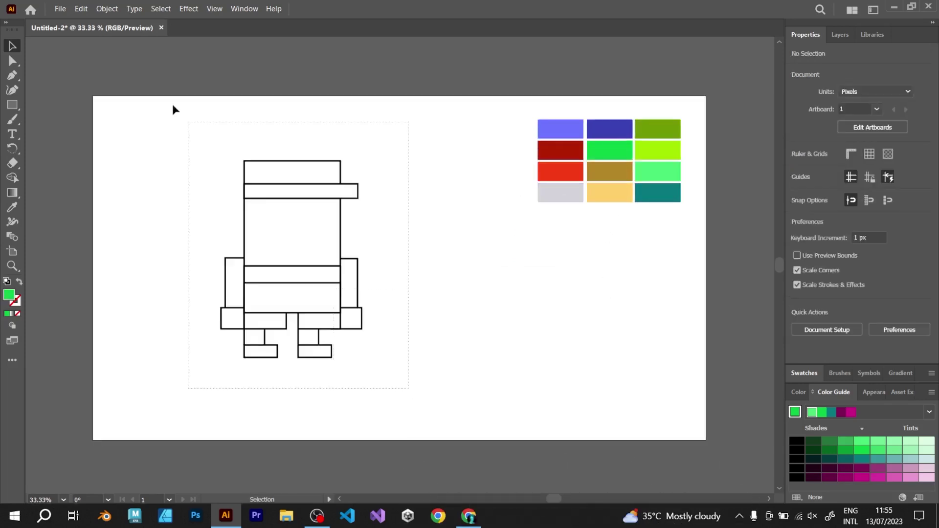
{"action": "left_click_drag", "start_coordinate": [173, 106], "coordinate": [171, 105]}
{"action": "left_click_drag", "start_coordinate": [310, 240], "coordinate": [253, 230]}
{"action": "left_click_drag", "start_coordinate": [249, 243], "coordinate": [427, 244]}
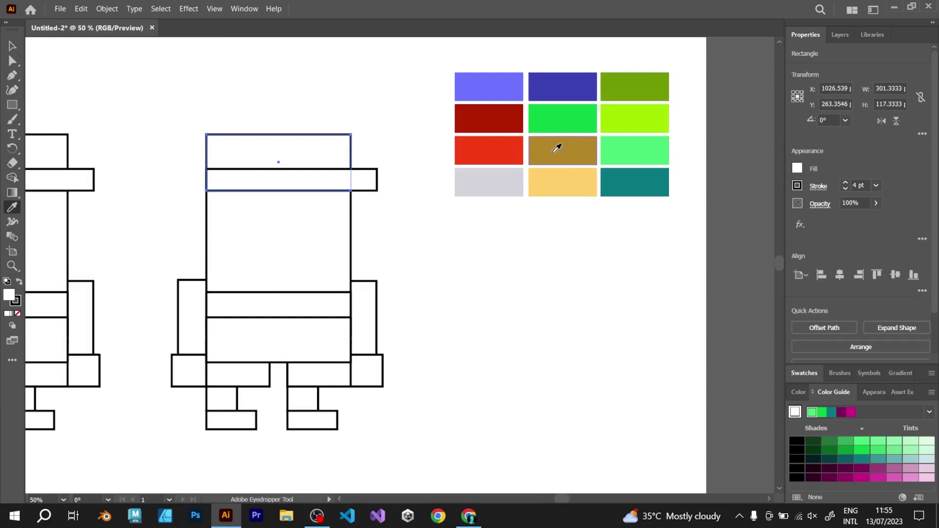
Color the character copy's cap and brim golden brown and its head pale yellow, sampling the palette swatches.
{"action": "left_click", "coordinate": [556, 151]}
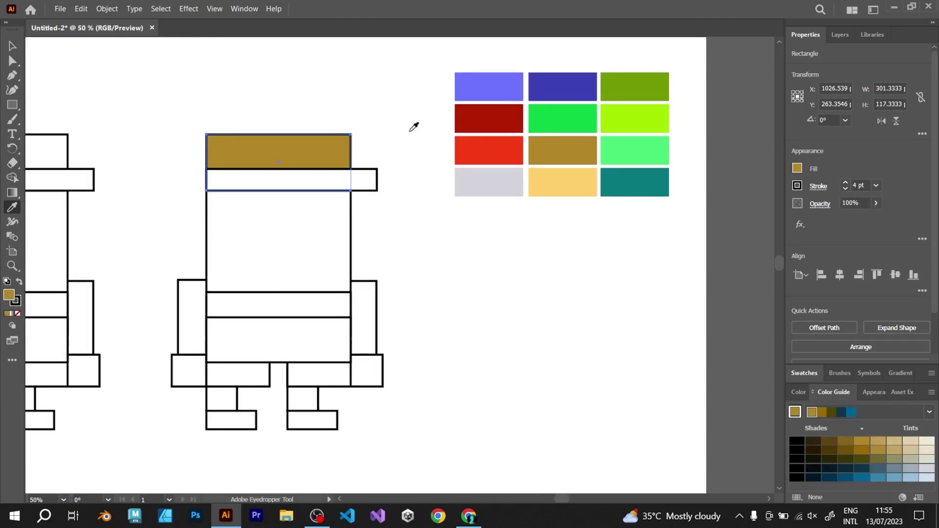
{"action": "left_click", "coordinate": [362, 182], "text": "ctrl"}
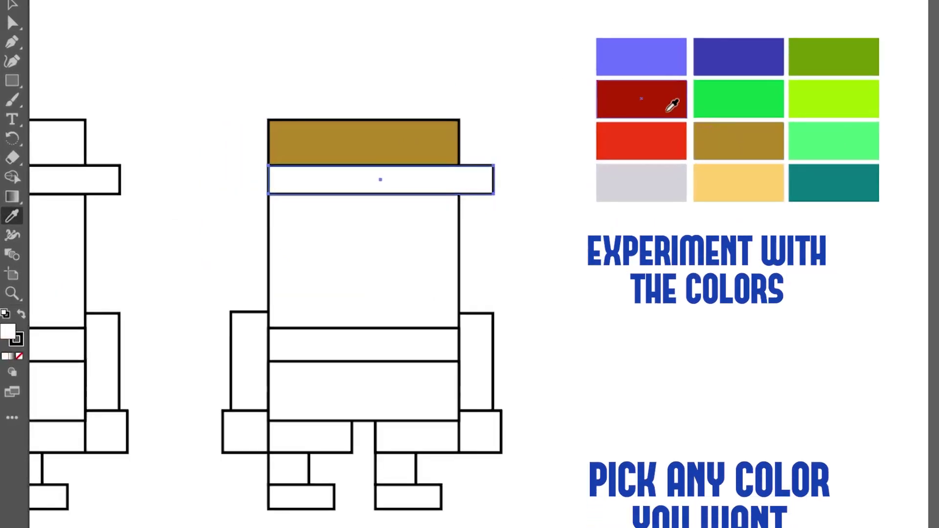
{"action": "left_click", "coordinate": [668, 109]}
{"action": "left_click", "coordinate": [737, 144]}
{"action": "left_click", "coordinate": [411, 239], "text": "ctrl"}
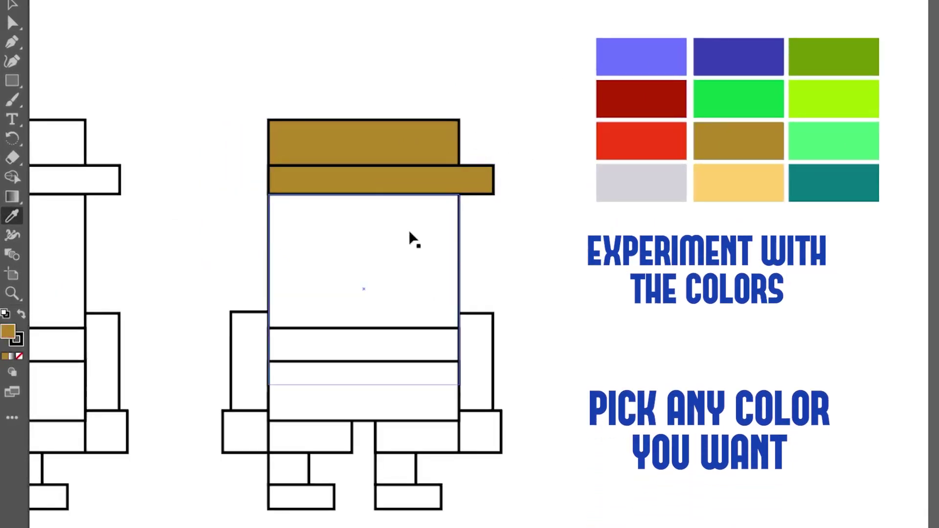
{"action": "left_click", "coordinate": [713, 176]}
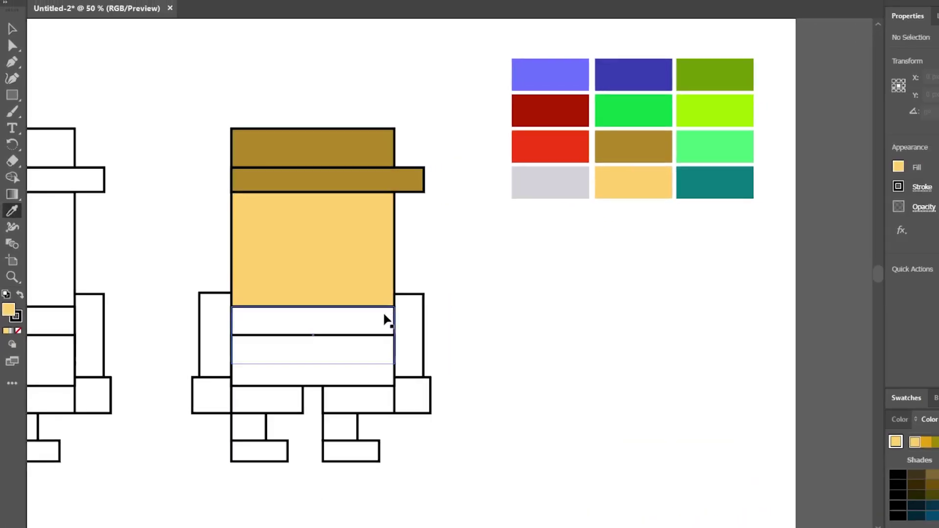
Fill the upper body band with the palette's light violet-blue and the large body block below with its dark blue.
{"action": "left_click", "coordinate": [439, 344], "text": "ctrl"}
{"action": "left_click", "coordinate": [473, 89]}
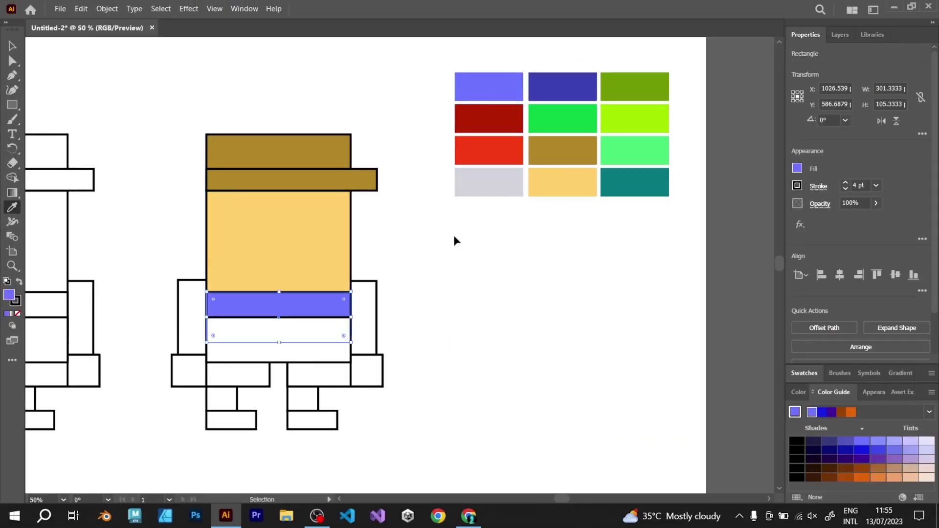
{"action": "left_click", "coordinate": [329, 336], "text": "ctrl"}
{"action": "left_click", "coordinate": [562, 79]}
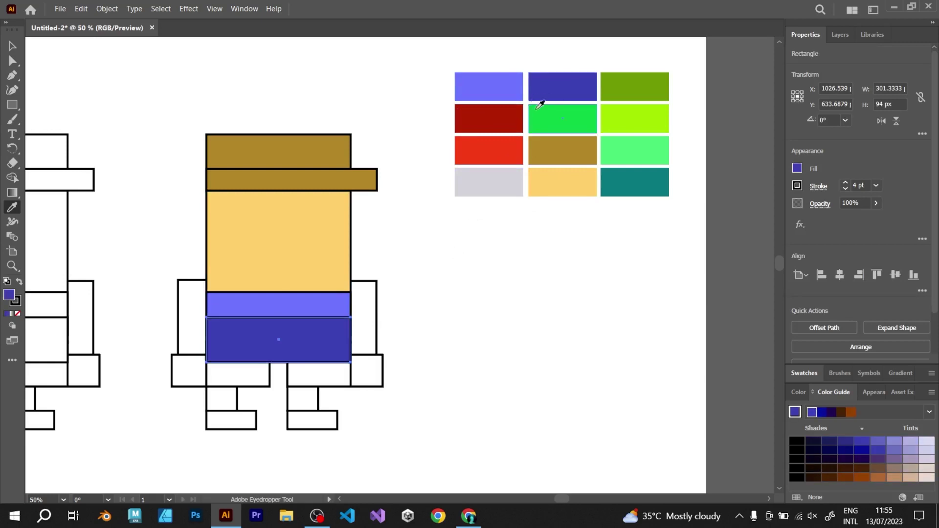
{"action": "left_click", "coordinate": [491, 252], "text": "ctrl"}
Color one arm pale yellow from the palette and its hand a deeper golden yellow from the Color Guide.
{"action": "left_click", "coordinate": [182, 317], "text": "ctrl"}
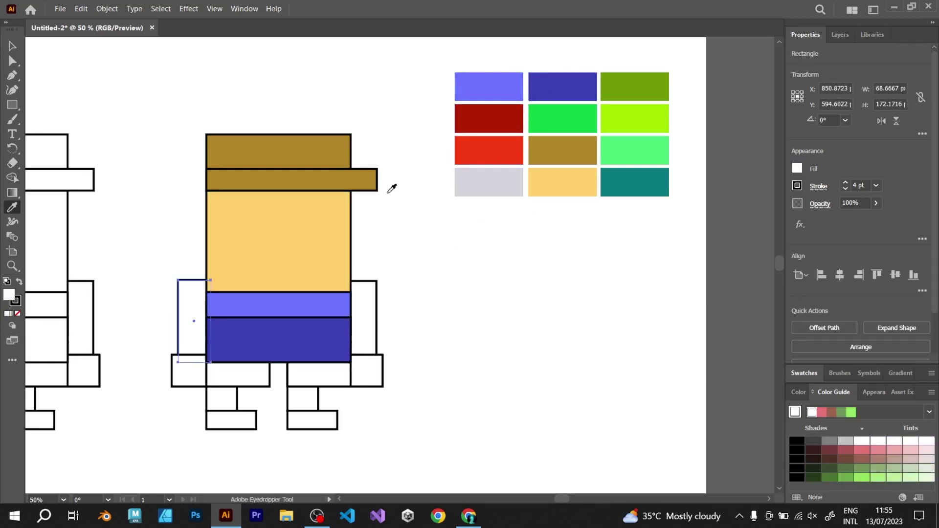
{"action": "left_click", "coordinate": [490, 95]}
{"action": "left_click", "coordinate": [562, 182]}
{"action": "left_click", "coordinate": [189, 371], "text": "ctrl"}
{"action": "left_click", "coordinate": [845, 441]}
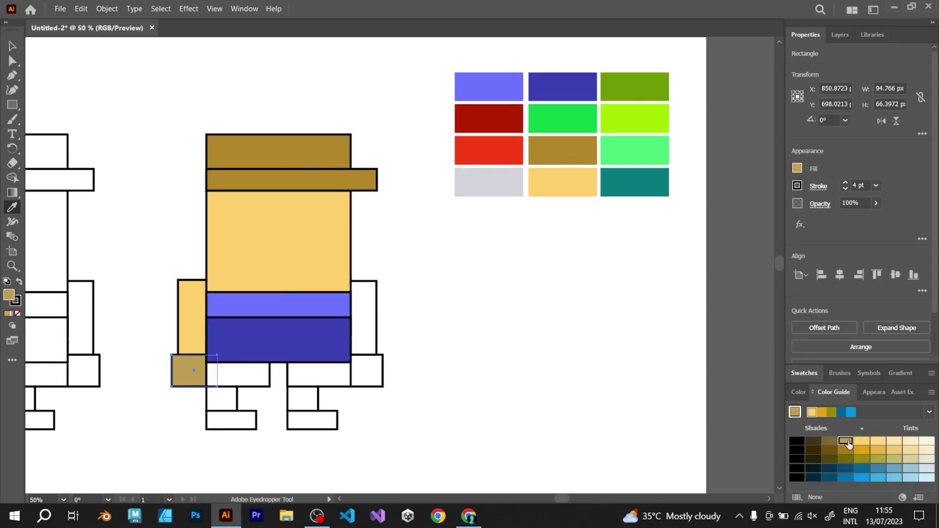
{"action": "left_click", "coordinate": [861, 452]}
{"action": "left_click", "coordinate": [469, 357], "text": "ctrl"}
Color the other arm and hand to match, with dark blue shorts legs, pale yellow legs and golden-brown shoes.
{"action": "left_click", "coordinate": [364, 319], "text": "ctrl"}
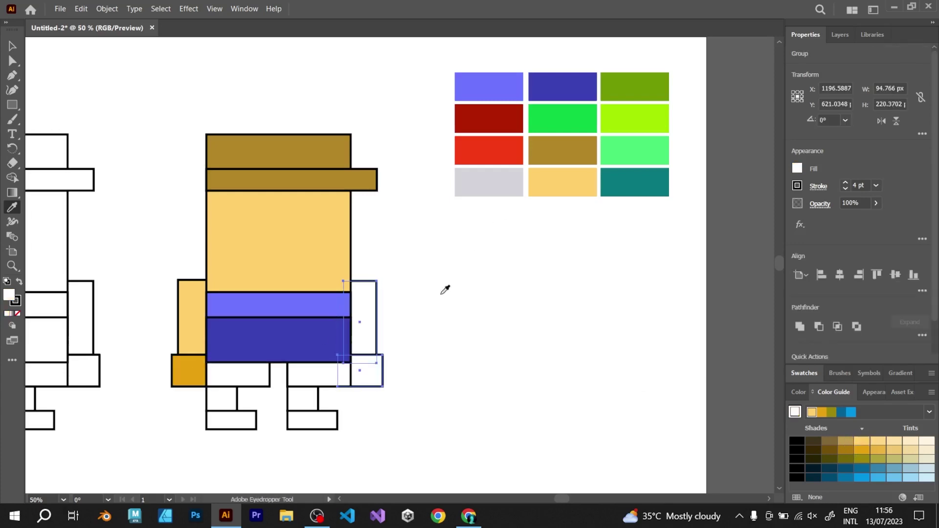
{"action": "left_click", "coordinate": [444, 290], "text": "ctrl"}
{"action": "left_click", "coordinate": [12, 61]}
{"action": "left_click", "coordinate": [364, 318]}
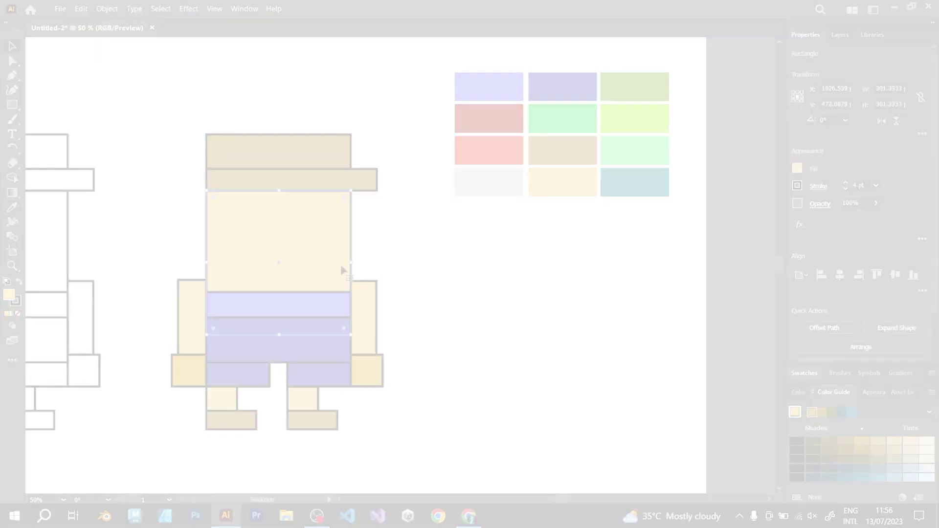
Make an eye from a scaled-down copy of the head rectangle, about 42 by 70 px, in the cap's golden brown.
{"action": "left_click_drag", "start_coordinate": [342, 269], "coordinate": [258, 257]}
{"action": "left_click", "coordinate": [13, 208]}
{"action": "left_click", "coordinate": [351, 182]}
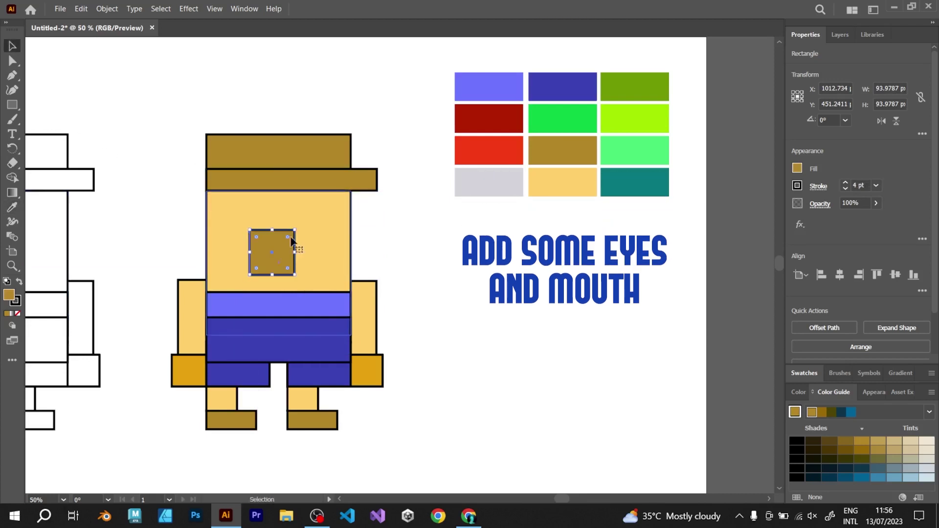
{"action": "left_click_drag", "start_coordinate": [278, 249], "coordinate": [270, 264]}
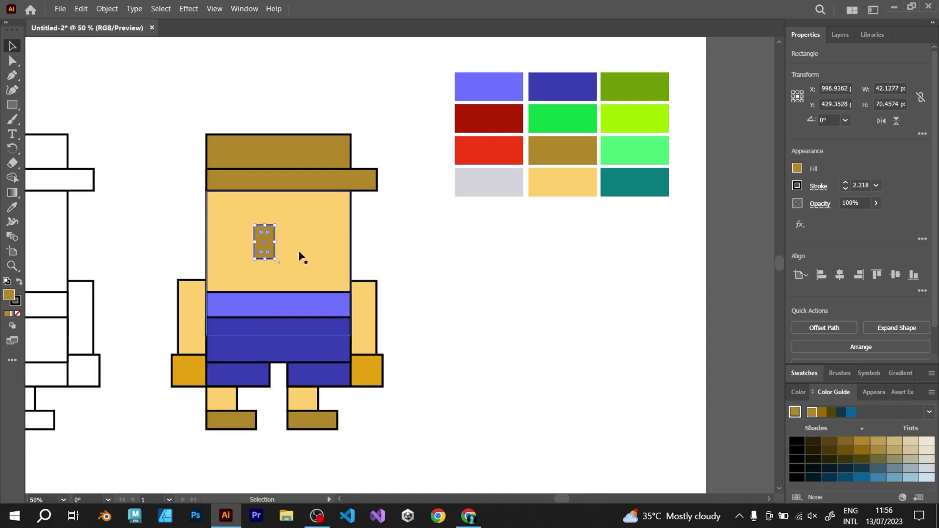
Position the eye on the face and place a level copy beside it as the second eye.
{"action": "key", "text": "ctrl+equal"}
{"action": "key", "text": "ctrl+equal"}
{"action": "mouse_move", "coordinate": [278, 247]}
{"action": "left_mouse_down"}
{"action": "mouse_move", "coordinate": [373, 251]}
{"action": "mouse_move", "coordinate": [268, 247]}
{"action": "left_mouse_up"}
{"action": "left_click", "coordinate": [275, 251], "text": "shift"}
{"action": "left_click", "coordinate": [566, 279]}
Add a white highlight about 21 by 35 px in one eye's upper left quarter and copy it to the other eye.
{"action": "key", "text": "a"}
{"action": "left_click", "coordinate": [263, 240]}
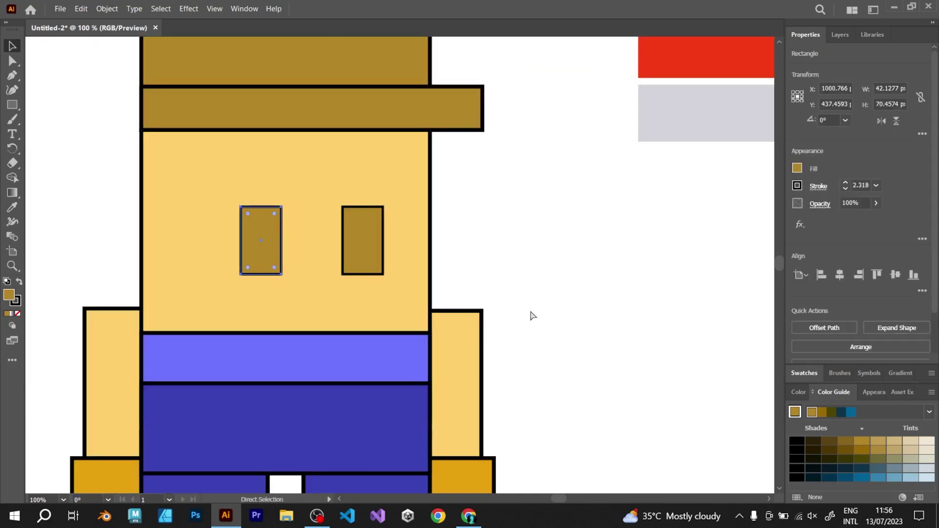
{"action": "left_click", "coordinate": [79, 222]}
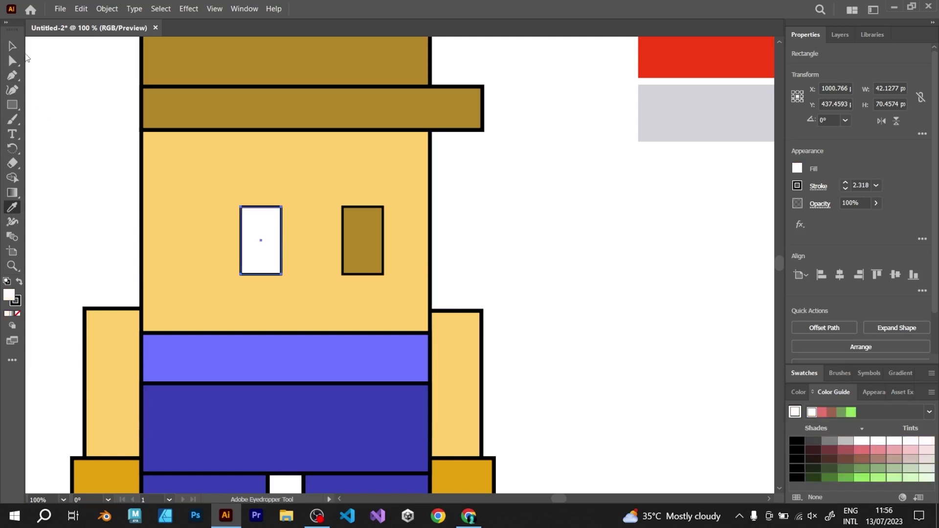
{"action": "left_click", "coordinate": [12, 45]}
{"action": "left_click_drag", "start_coordinate": [285, 277], "coordinate": [355, 234]}
{"action": "left_click", "coordinate": [135, 191]}
{"action": "left_click", "coordinate": [250, 221]}
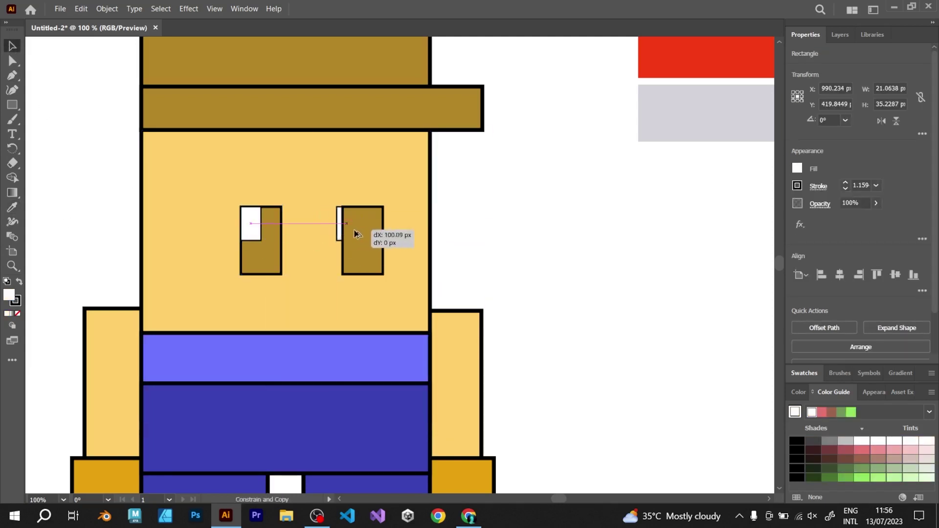
{"action": "key", "text": "ctrl+x"}
{"action": "key", "text": "ctrl+f"}
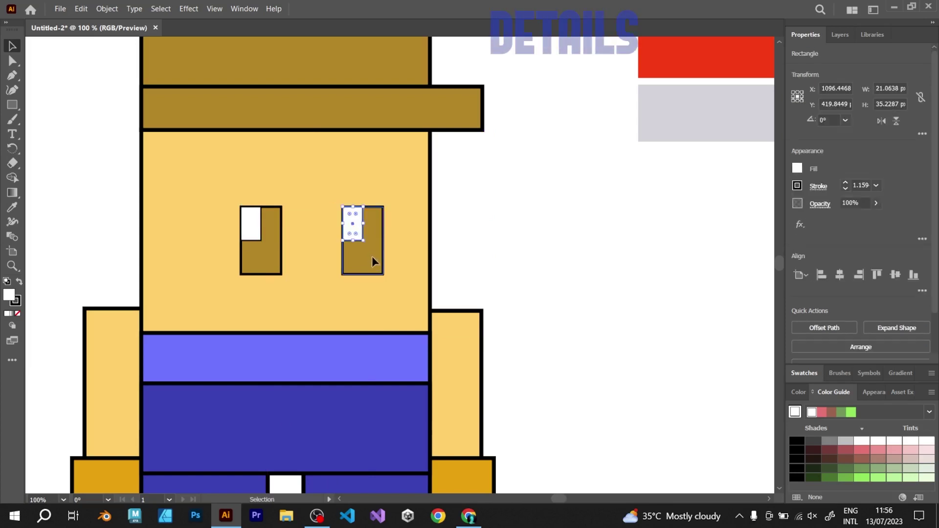
Place a black pupil without stroke, about 26 by 43 px, in the middle of each eye.
{"action": "left_click", "coordinate": [373, 259]}
{"action": "left_click_drag", "start_coordinate": [383, 241], "coordinate": [265, 248]}
{"action": "left_click", "coordinate": [19, 283]}
{"action": "left_click", "coordinate": [139, 220]}
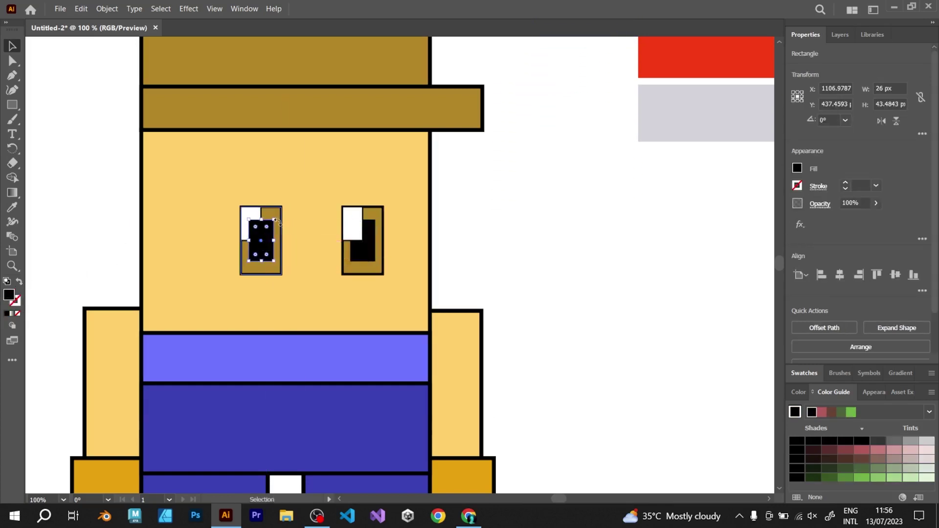
Shift both eyes' white highlights 21.06 px sideways into the upper right quarters, in front of the pupils.
{"action": "left_click", "coordinate": [252, 215]}
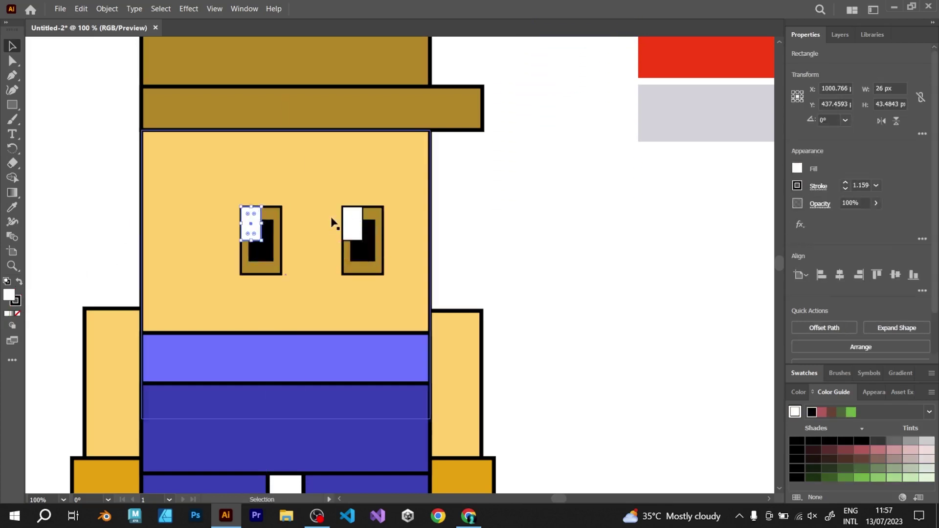
{"action": "left_click", "coordinate": [337, 222], "text": "shift"}
{"action": "left_click", "coordinate": [351, 221], "text": "shift"}
{"action": "left_click", "coordinate": [391, 190], "text": "shift"}
{"action": "left_click_drag", "start_coordinate": [355, 225], "coordinate": [377, 229]}
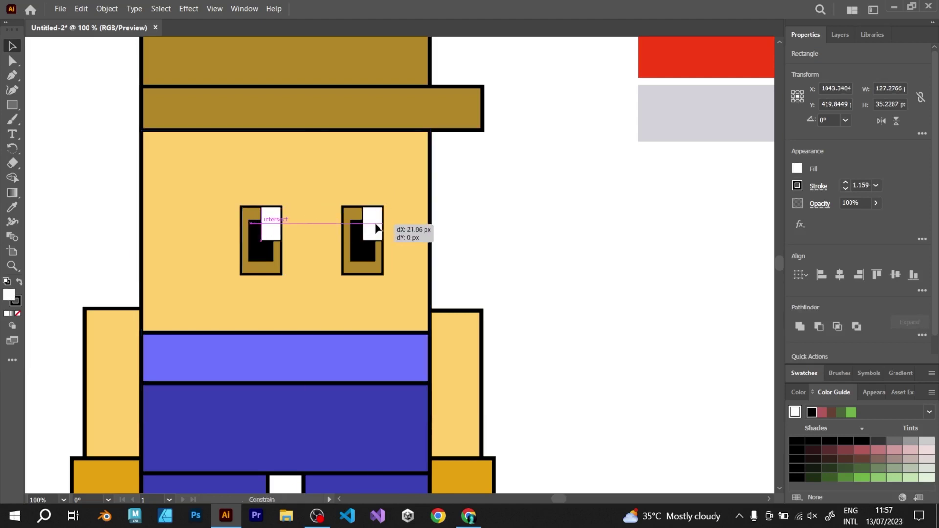
{"action": "left_click", "coordinate": [532, 231]}
Make a mouth below the eyes from a copy of an eye rectangle, reshaped to about 59 by 14 px.
{"action": "scroll", "coordinate": [381, 240], "scroll_direction": "down", "scroll_amount": 3}
{"action": "scroll", "coordinate": [361, 243], "scroll_direction": "up", "scroll_amount": 3}
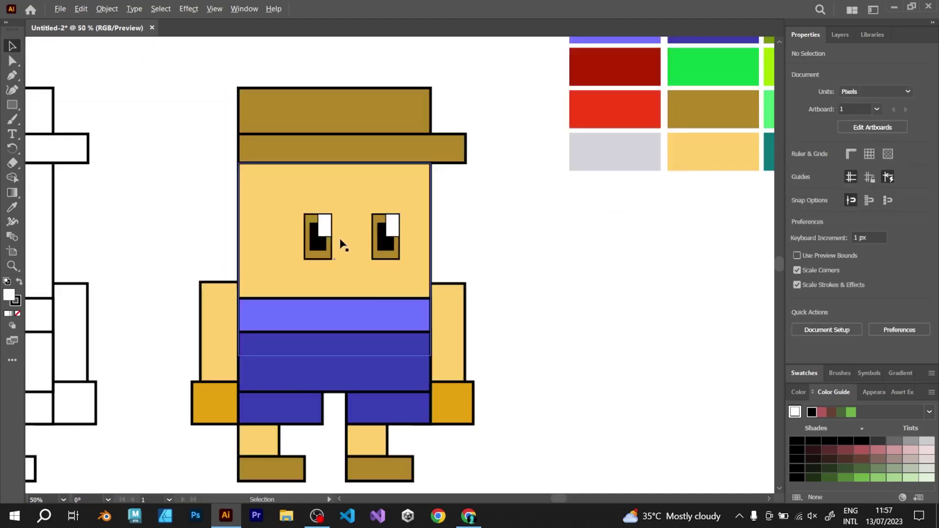
{"action": "left_click", "coordinate": [316, 252]}
{"action": "left_click_drag", "start_coordinate": [318, 266], "coordinate": [393, 308]}
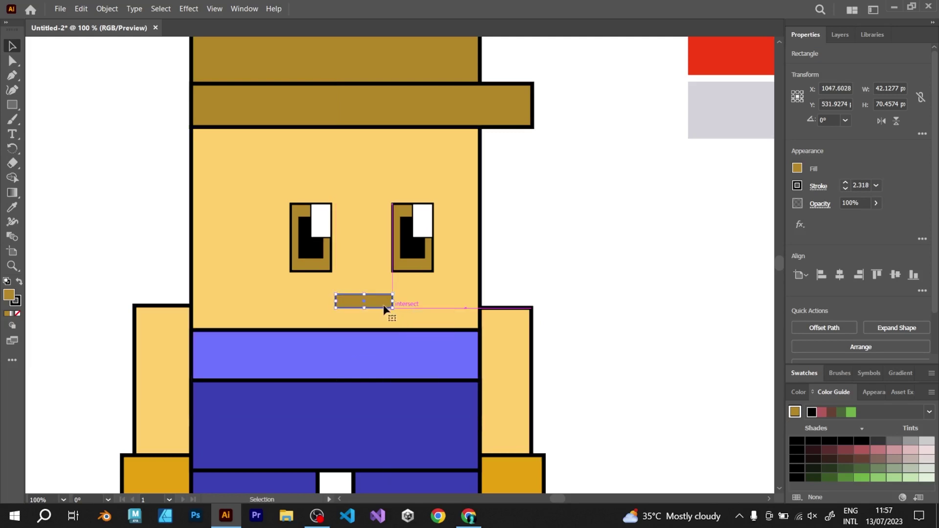
Fill the mouth with the palette's dark red swatch.
{"action": "key", "text": "ctrl+minus"}
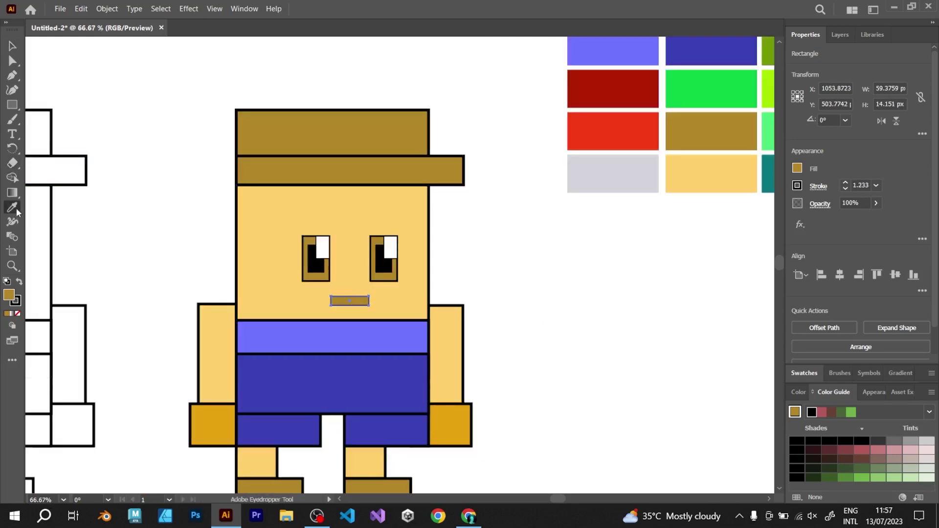
{"action": "key", "text": "ctrl+minus"}
{"action": "left_click", "coordinate": [516, 172]}
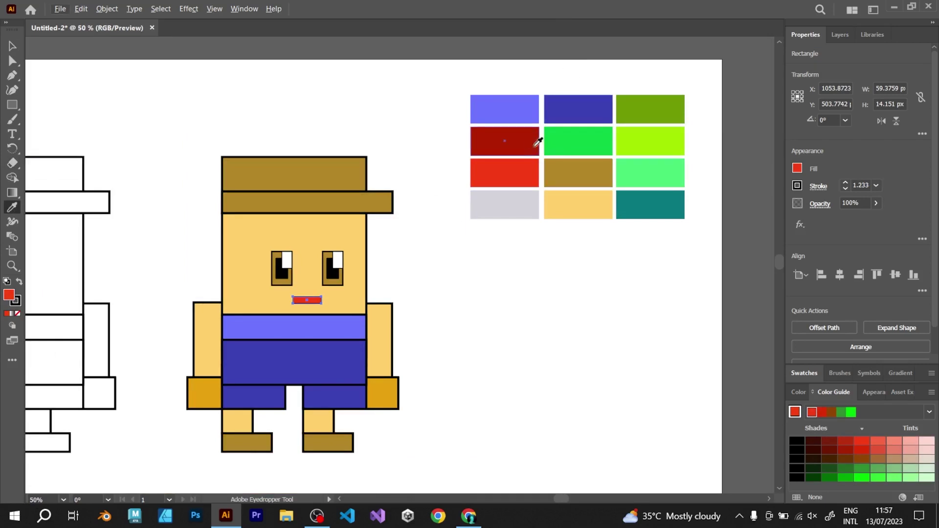
{"action": "left_click", "coordinate": [534, 147]}
Round the two upper corners of the cap and the front end of its brim.
{"action": "left_click", "coordinate": [12, 46]}
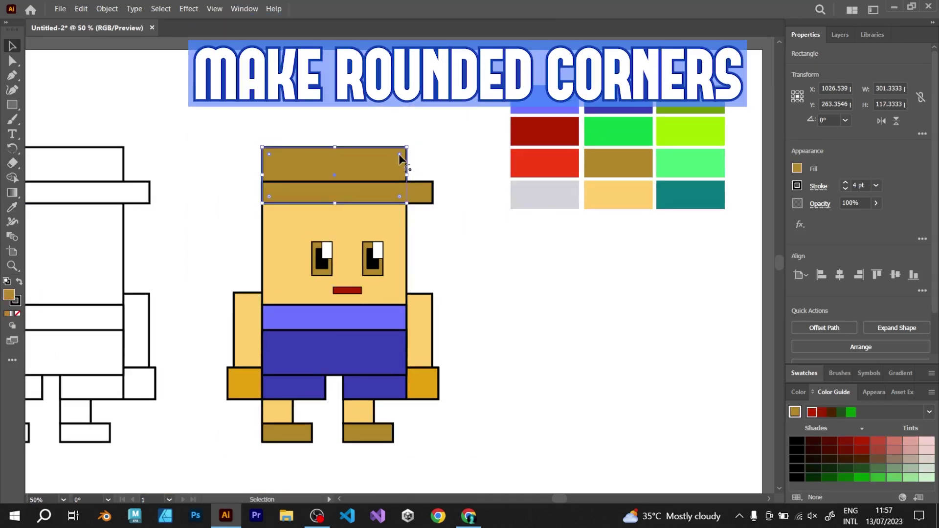
{"action": "left_click_drag", "start_coordinate": [400, 154], "coordinate": [413, 216]}
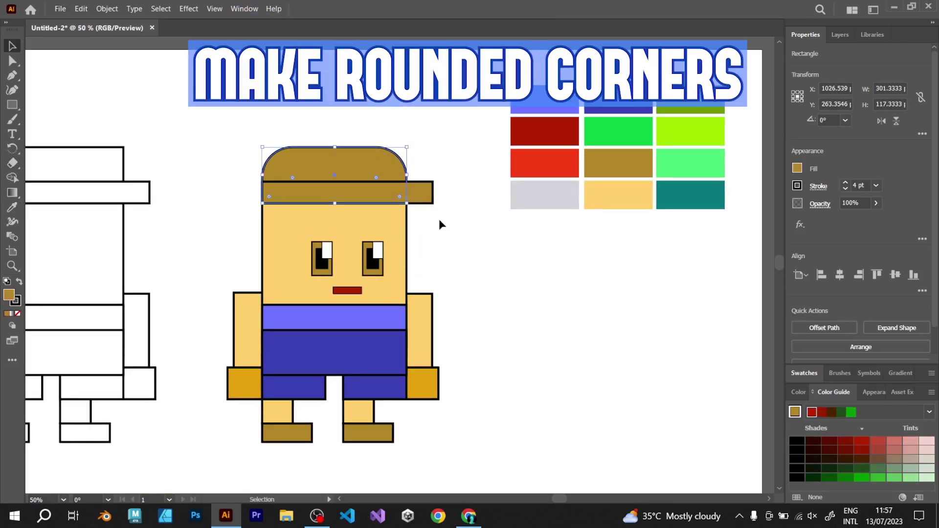
{"action": "left_click", "coordinate": [456, 242]}
{"action": "left_click", "coordinate": [428, 199]}
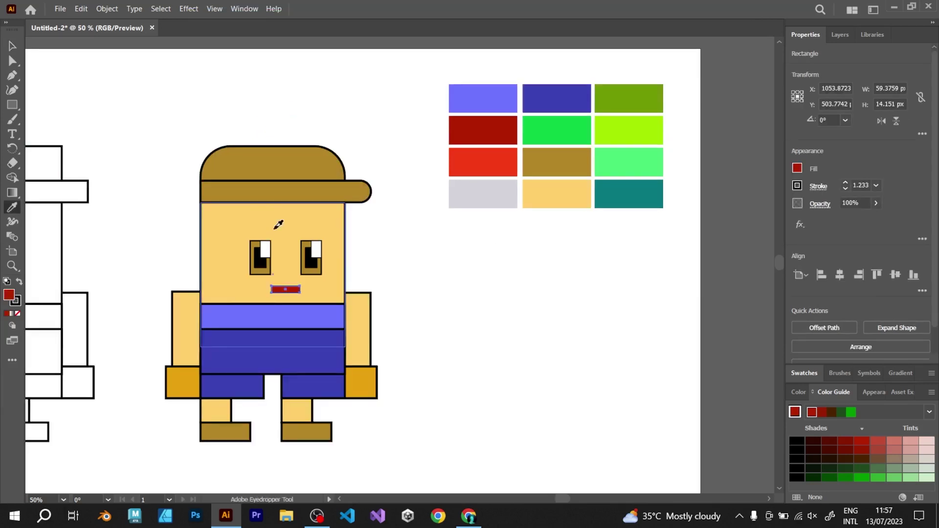
Sample the face color for the mouth and adjust its fill to a custom salmon, RGB 255, 148, 116.
{"action": "left_click", "coordinate": [277, 222]}
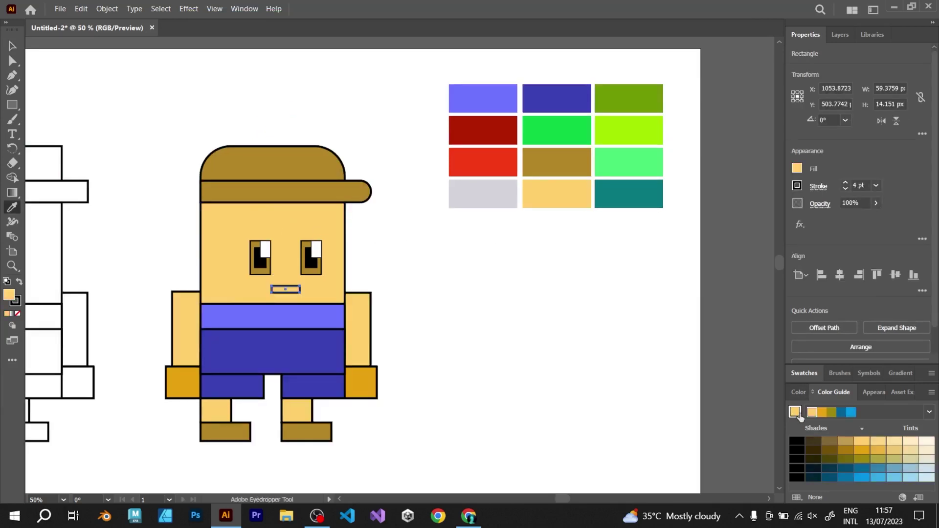
{"action": "left_click", "coordinate": [805, 391]}
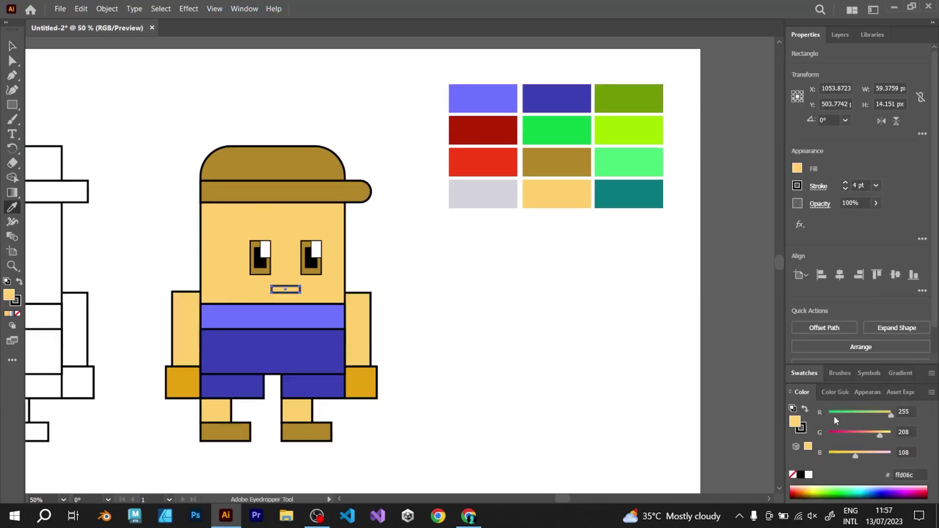
{"action": "left_click", "coordinate": [857, 456]}
{"action": "left_click", "coordinate": [864, 434]}
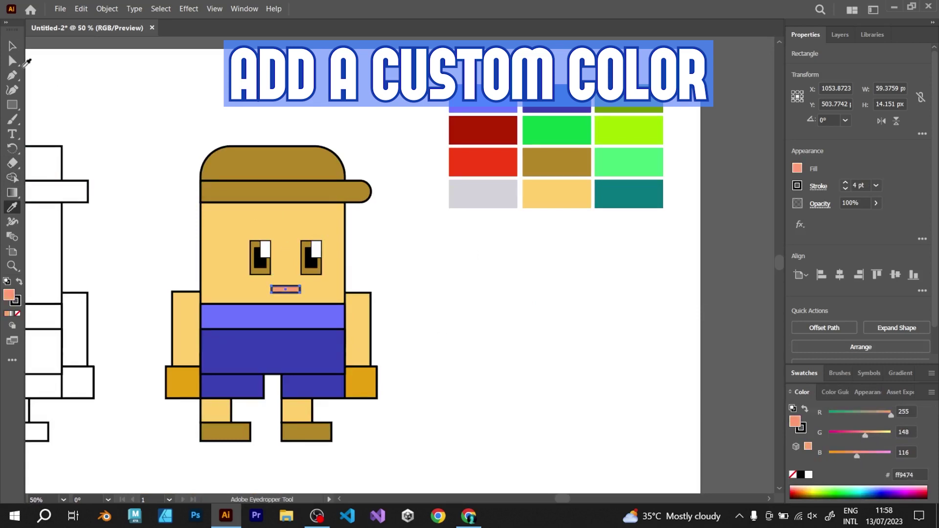
Add a fifth palette row with salmon, orange and dark brown swatches, and recolor the cap's brim dark brown.
{"action": "left_click", "coordinate": [489, 157]}
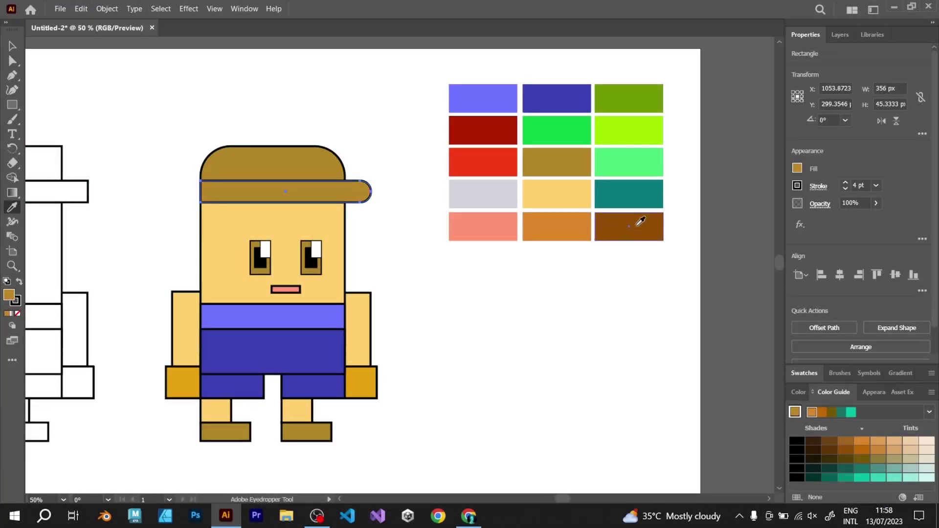
{"action": "left_click", "coordinate": [641, 222]}
{"action": "key", "text": "ctrl+shift+a"}
{"action": "key", "text": "v"}
{"action": "key", "text": "ctrl+minus"}
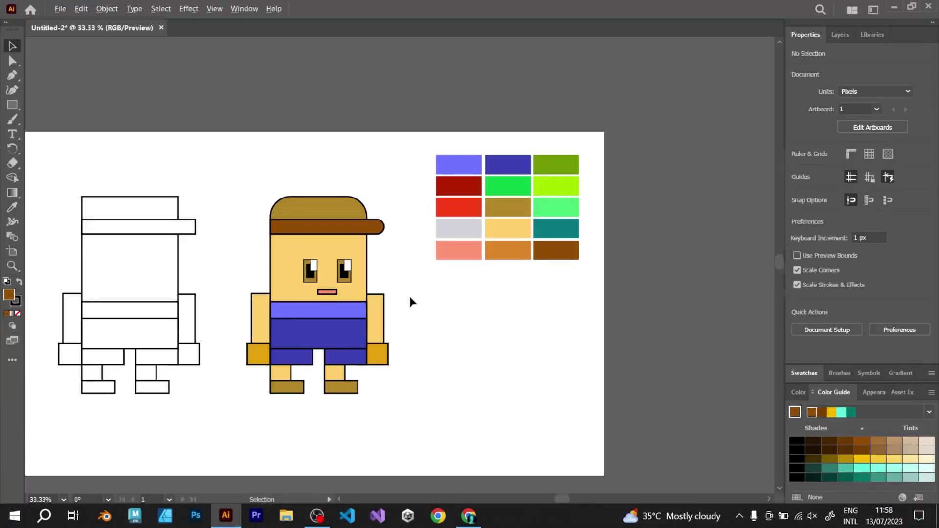
{"action": "scroll", "coordinate": [410, 297], "scroll_direction": "down", "scroll_amount": 1}
{"action": "scroll", "coordinate": [326, 329], "scroll_direction": "up", "scroll_amount": 2}
{"action": "scroll", "coordinate": [257, 225], "scroll_direction": "down", "scroll_amount": 1}
{"action": "left_click_drag", "start_coordinate": [234, 144], "coordinate": [401, 388]}
{"action": "scroll", "coordinate": [335, 277], "scroll_direction": "up", "scroll_amount": 1}
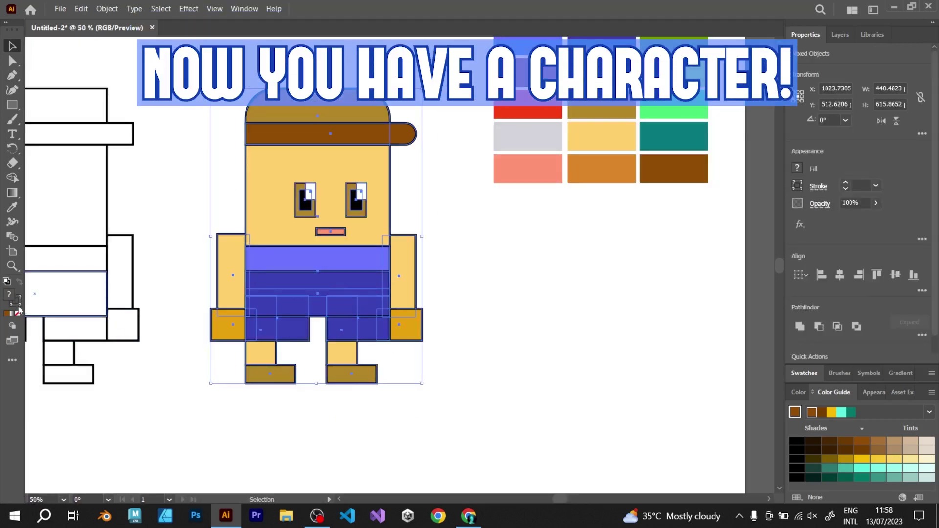
{"action": "left_click", "coordinate": [541, 314]}
Round the toe ends of both shoes.
{"action": "scroll", "coordinate": [361, 326], "scroll_direction": "down", "scroll_amount": 1}
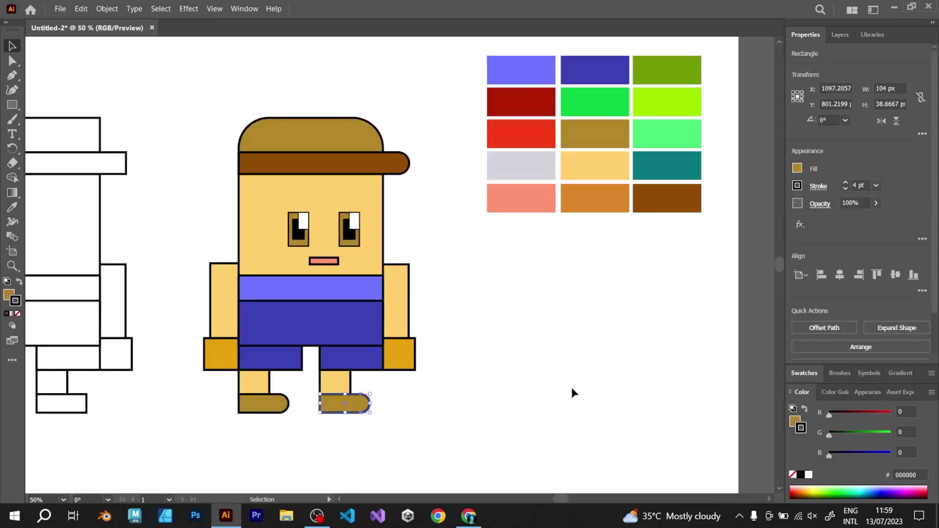
{"action": "left_click", "coordinate": [572, 389]}
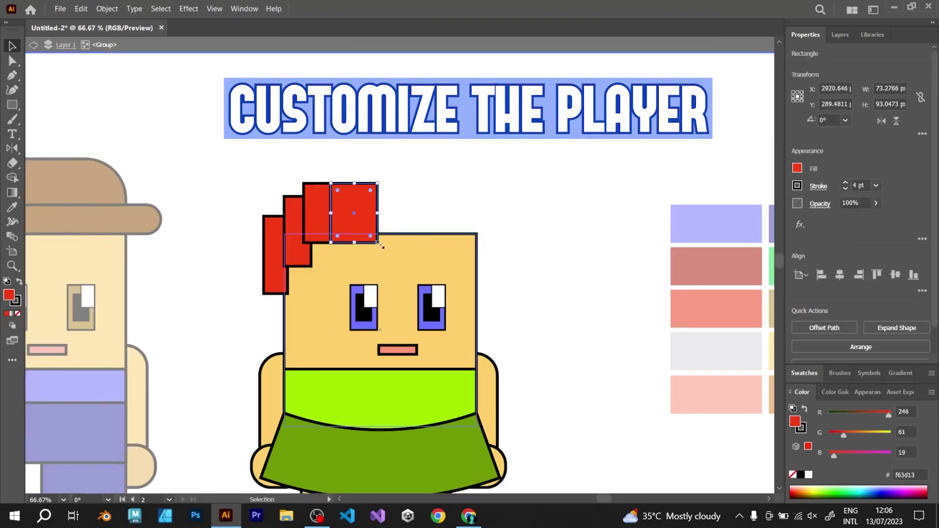
Extend the female character's hair with another red block along the top of her head.
{"action": "left_click_drag", "start_coordinate": [379, 235], "coordinate": [444, 234]}
{"action": "left_click", "coordinate": [14, 209]}
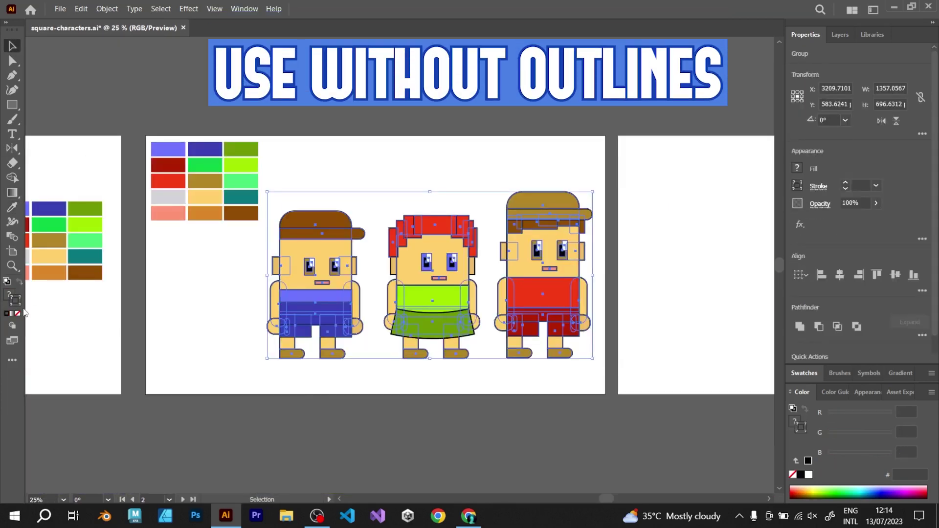
Remove the outlines from the three finished characters so they use only flat fills.
{"action": "left_click", "coordinate": [169, 341]}
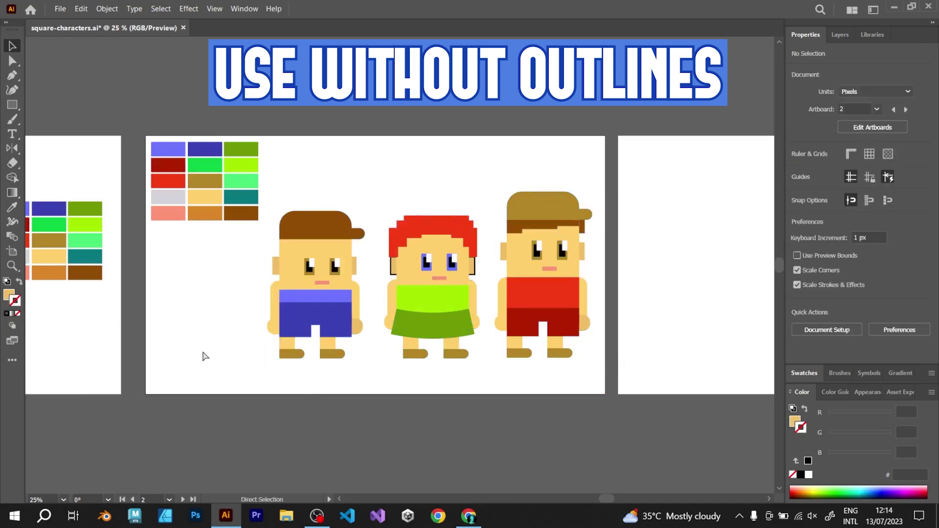
{"action": "left_click", "coordinate": [270, 319]}
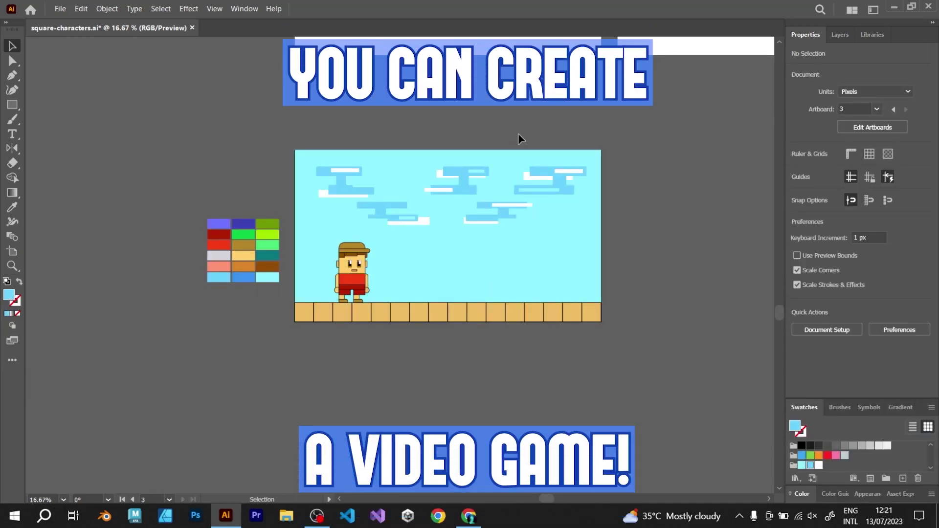
Build a light blue city skyline of rectangles behind the character and tiled ground, with offset white highlights behind the buildings.
{"action": "key", "text": "ctrl+equal"}
{"action": "key", "text": "m"}
{"action": "left_click_drag", "start_coordinate": [242, 171], "coordinate": [290, 315]}
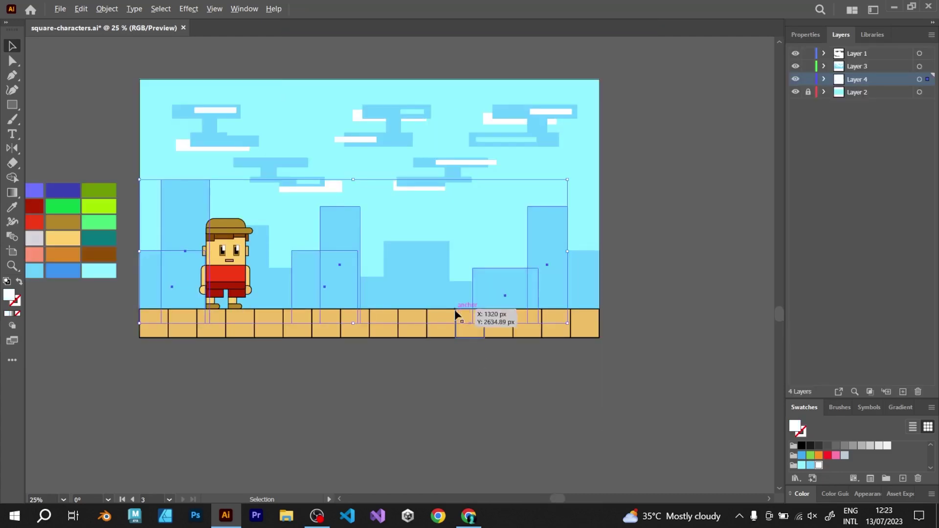
{"action": "key", "text": "ctrl+equal"}
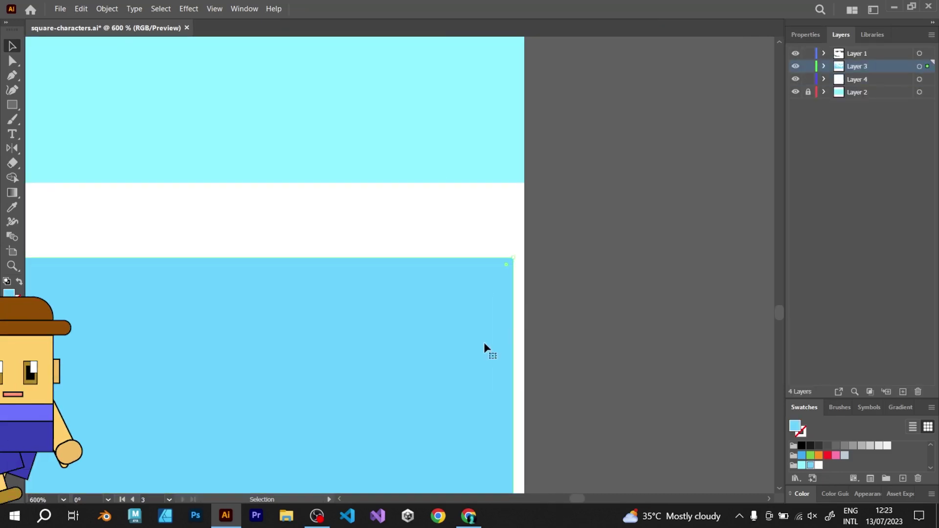
{"action": "key", "text": "ctrl+minus"}
{"action": "key", "text": "ctrl+minus"}
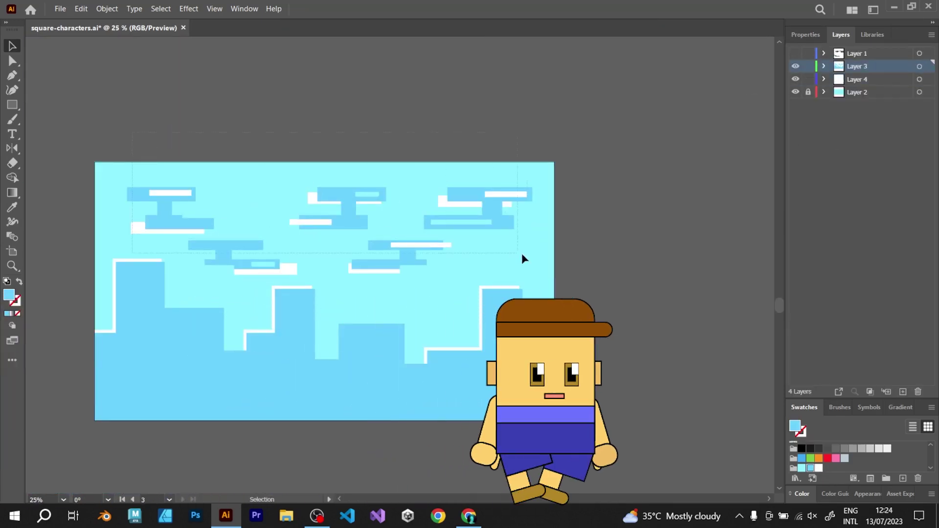
Select the clouds with their white highlights, excluding the buildings, and squash them vertically, shifting them slightly upward in the sky.
{"action": "key", "text": "ctrl+a"}
{"action": "left_click", "coordinate": [409, 255], "text": "shift"}
{"action": "scroll", "coordinate": [215, 286], "scroll_direction": "up", "scroll_amount": 2}
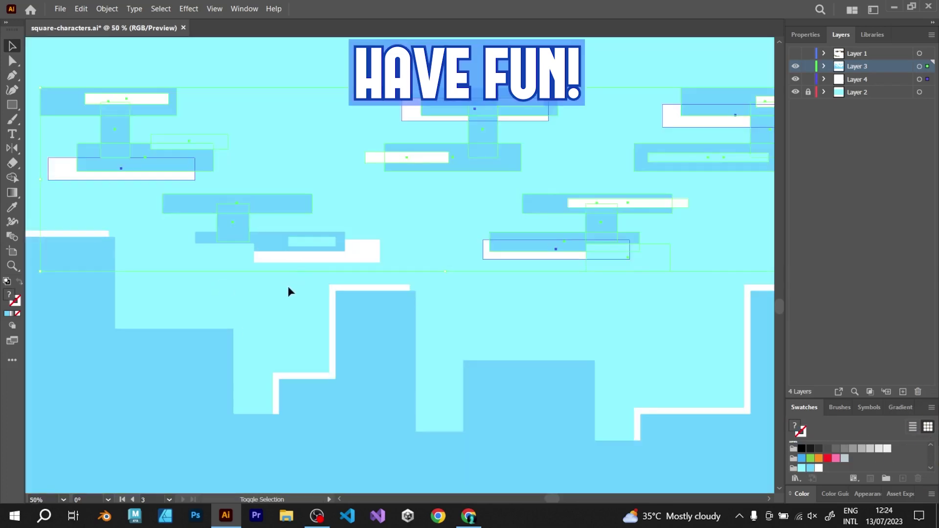
{"action": "left_click", "coordinate": [279, 258], "text": "shift"}
{"action": "left_click", "coordinate": [260, 234], "text": "shift"}
{"action": "left_click", "coordinate": [210, 259], "text": "shift"}
{"action": "scroll", "coordinate": [220, 257], "scroll_direction": "down", "scroll_amount": 2}
{"action": "mouse_move", "coordinate": [405, 229]}
{"action": "left_mouse_down"}
{"action": "mouse_move", "coordinate": [404, 221]}
{"action": "mouse_move", "coordinate": [333, 242]}
{"action": "mouse_move", "coordinate": [397, 232]}
{"action": "left_mouse_up"}
{"action": "key", "text": "ctrl+shift+a"}
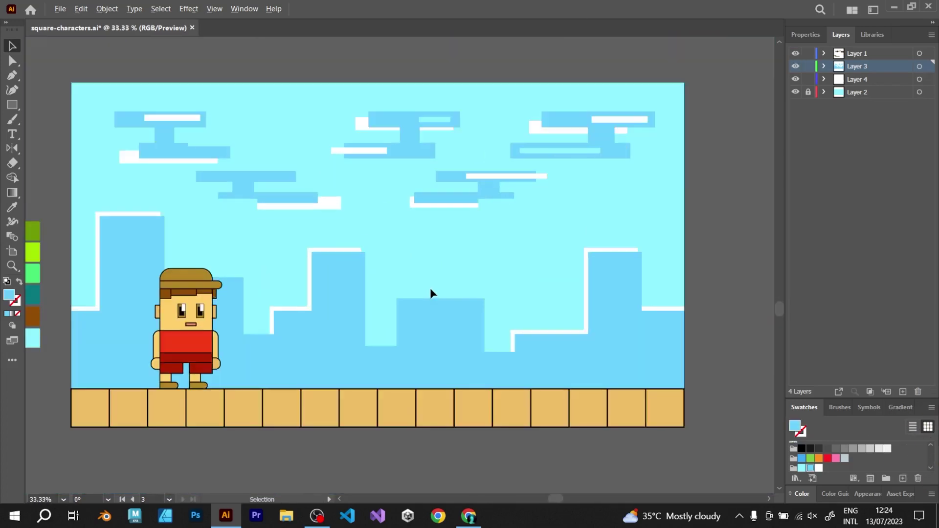